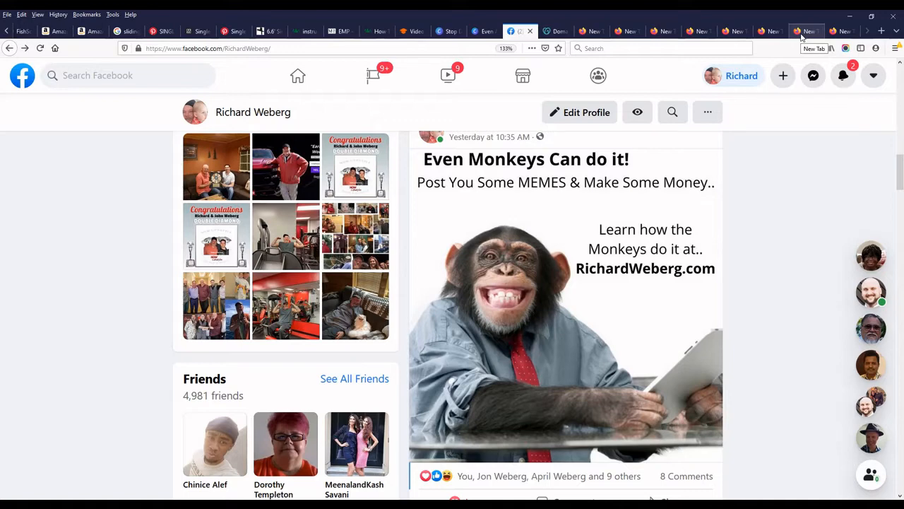
Open the recent Messenger chat, view the money-tree meme full size, then close it.
{"action": "mouse_move", "coordinate": [876, 261]}
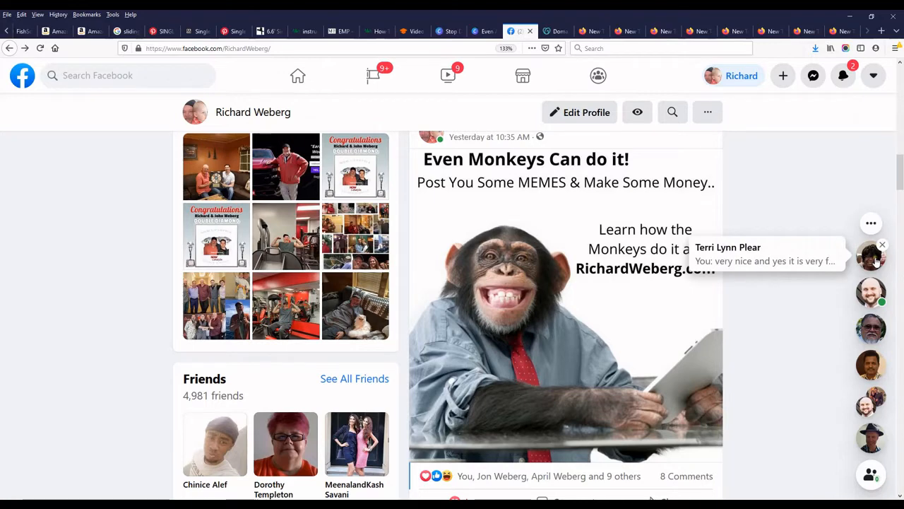
{"action": "left_click", "coordinate": [876, 262]}
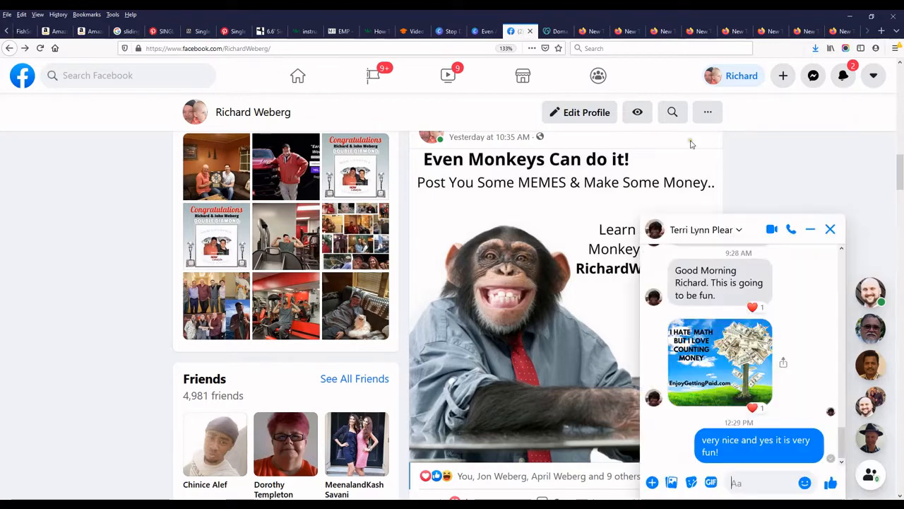
{"action": "left_click", "coordinate": [718, 357]}
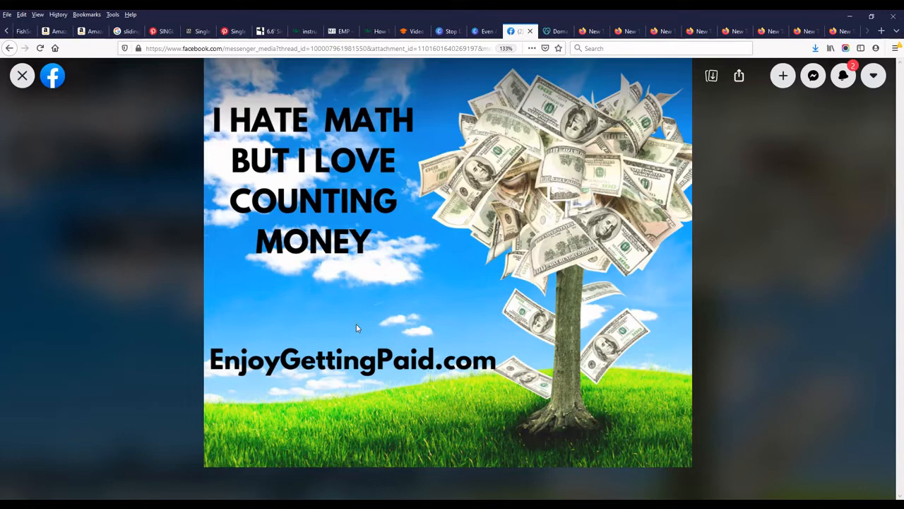
{"action": "left_click", "coordinate": [23, 75]}
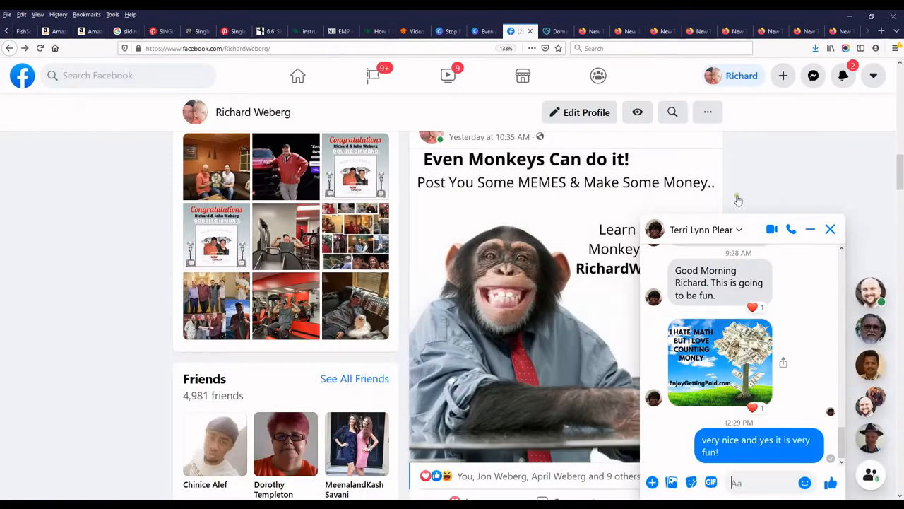
{"action": "left_click", "coordinate": [552, 31]}
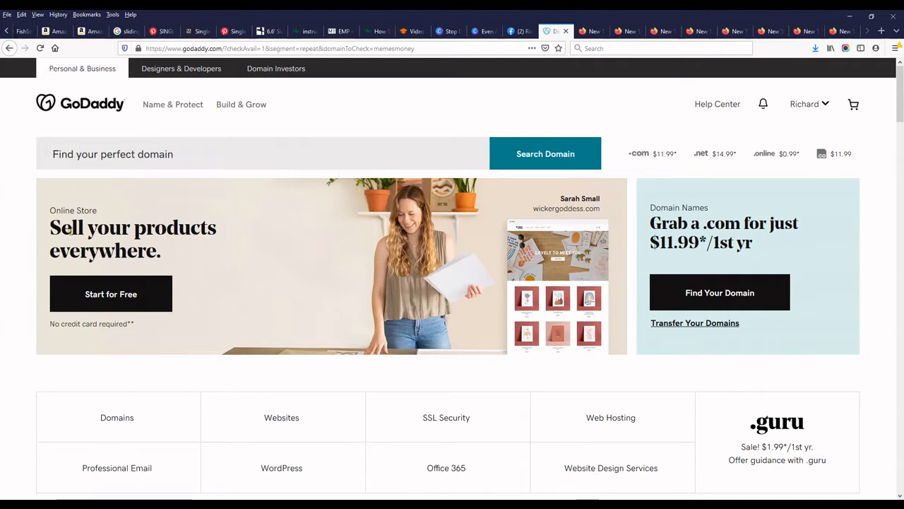
Copy 'mememoneysecrets' from the other tab's address bar into GoDaddy's domain search box.
{"action": "left_click", "coordinate": [185, 153]}
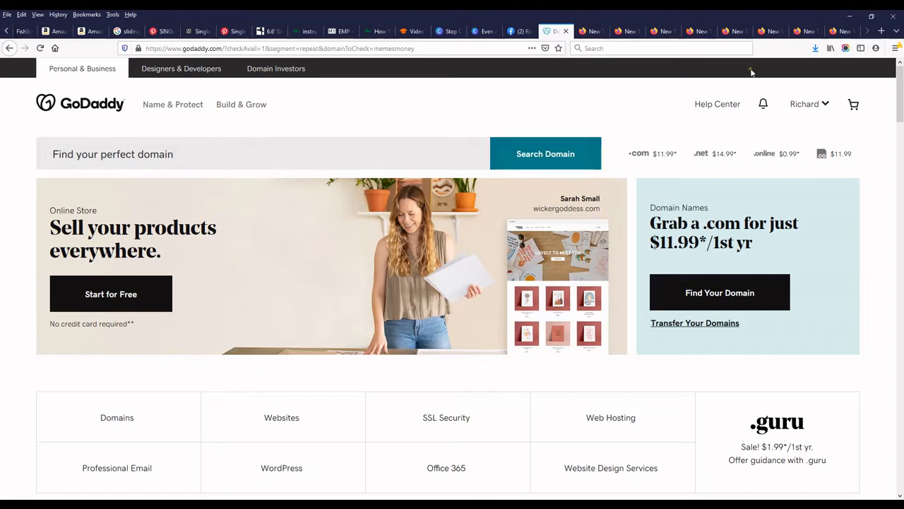
{"action": "left_click", "coordinate": [836, 32]}
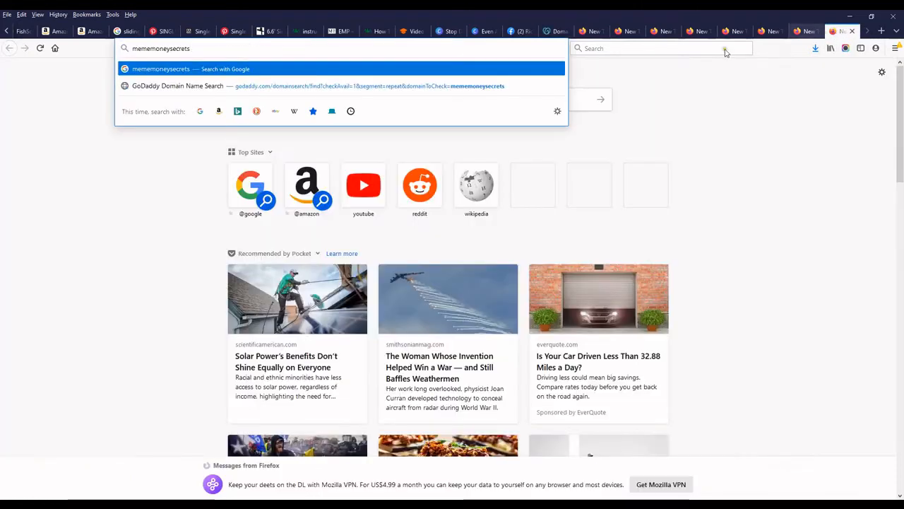
{"action": "left_click_drag", "start_coordinate": [190, 50], "coordinate": [132, 50]}
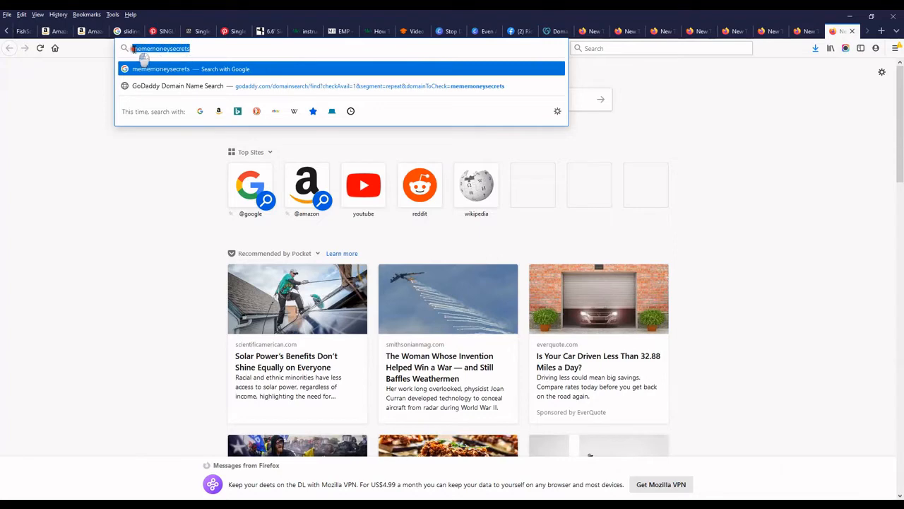
{"action": "right_click", "coordinate": [157, 48]}
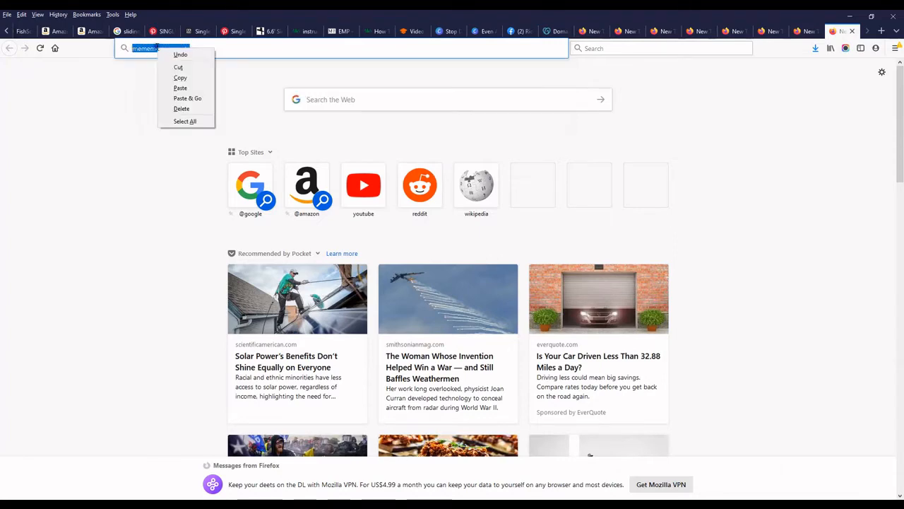
{"action": "left_click", "coordinate": [178, 77]}
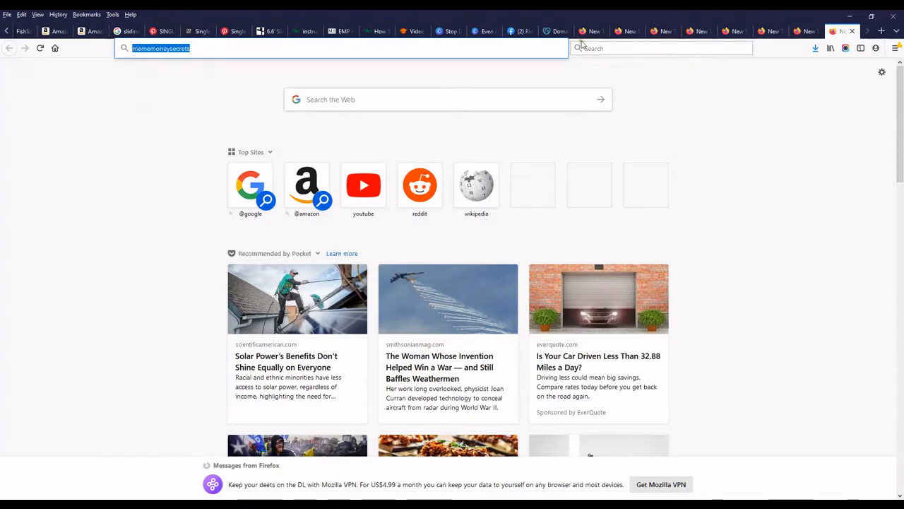
{"action": "left_click", "coordinate": [554, 31]}
{"action": "right_click", "coordinate": [97, 155]}
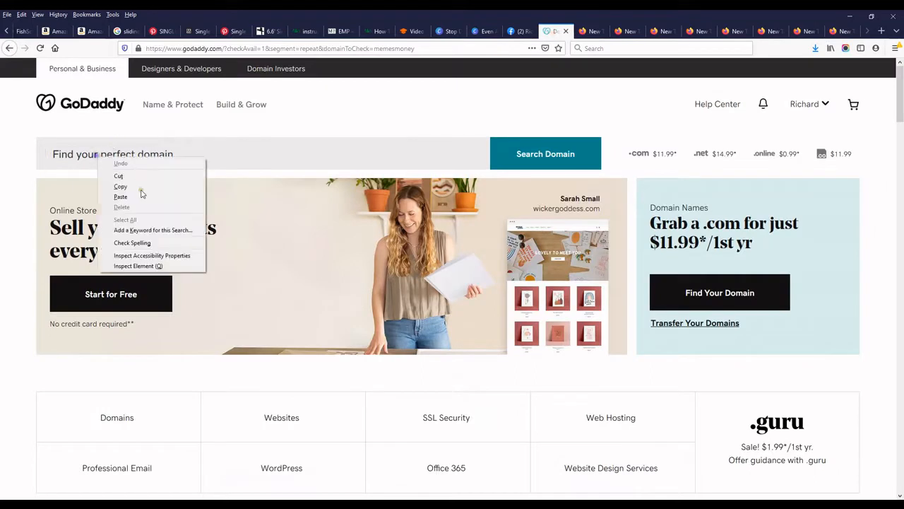
{"action": "left_click", "coordinate": [125, 196]}
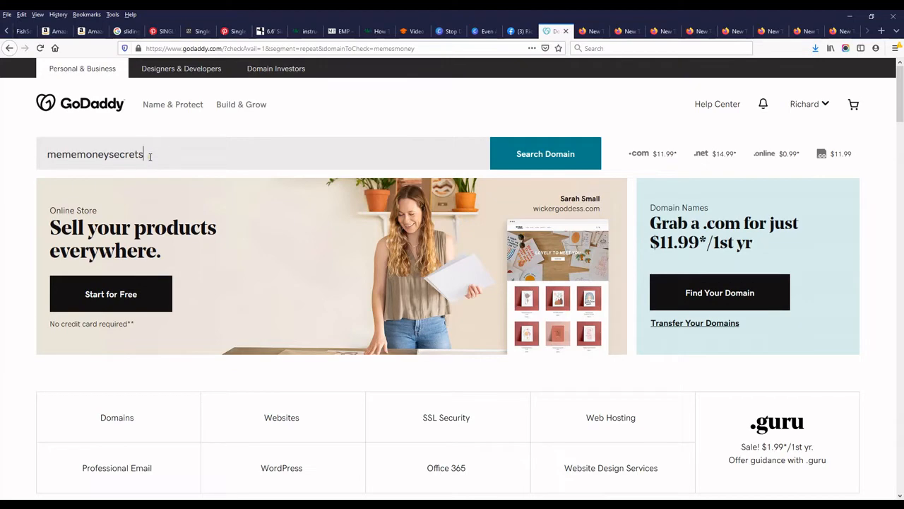
Search for mememoneysecrets and confirm mememoneysecrets.com is available.
{"action": "left_click", "coordinate": [539, 160]}
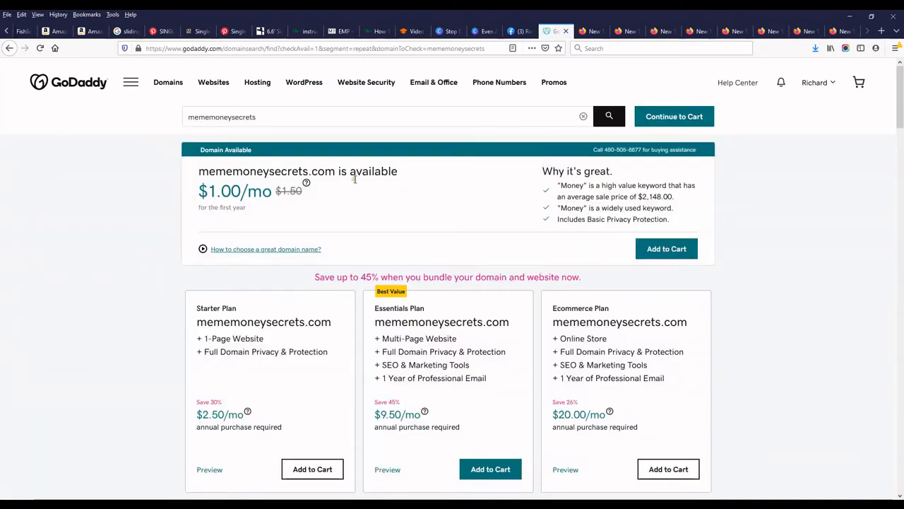
{"action": "left_click_drag", "start_coordinate": [398, 173], "coordinate": [195, 171]}
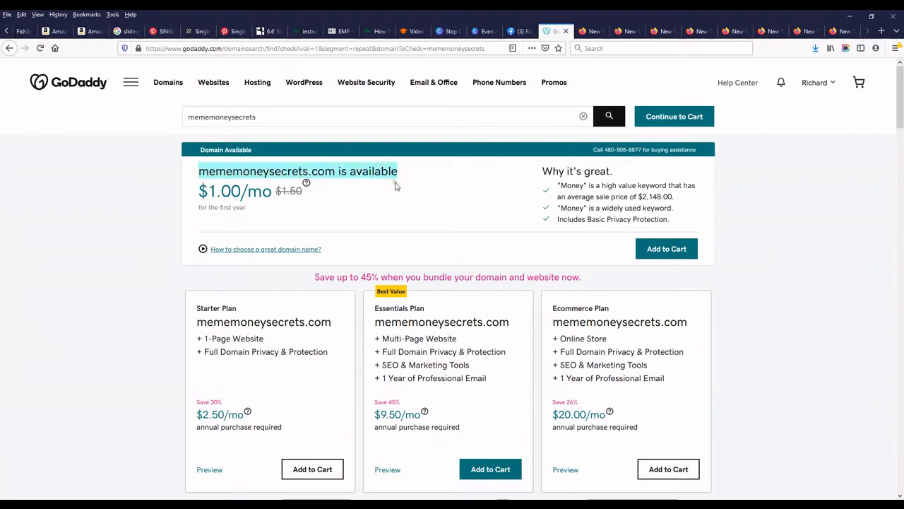
{"action": "left_click", "coordinate": [404, 201]}
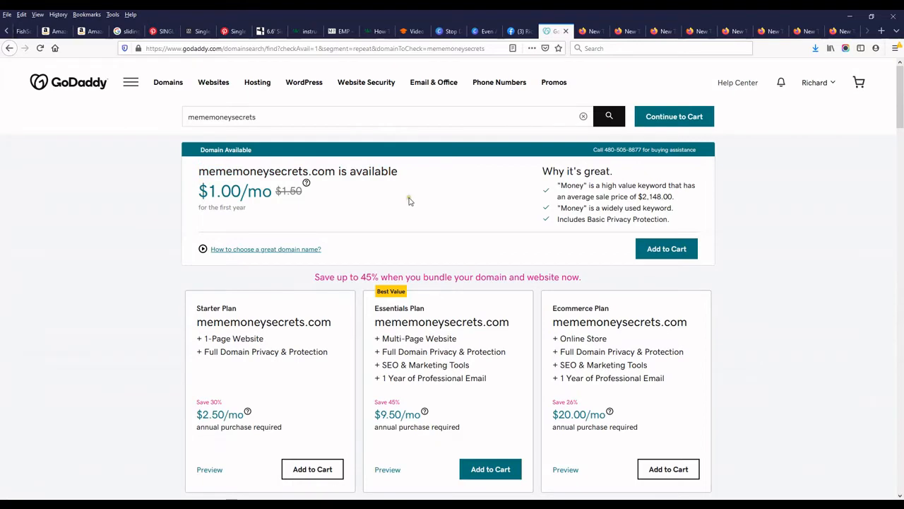
Scroll through the results to review the $1.00/mo price and alternative extensions.
{"action": "scroll", "coordinate": [404, 201], "scroll_direction": "down", "scroll_amount": 3}
{"action": "scroll", "coordinate": [408, 201], "scroll_direction": "down", "scroll_amount": 3}
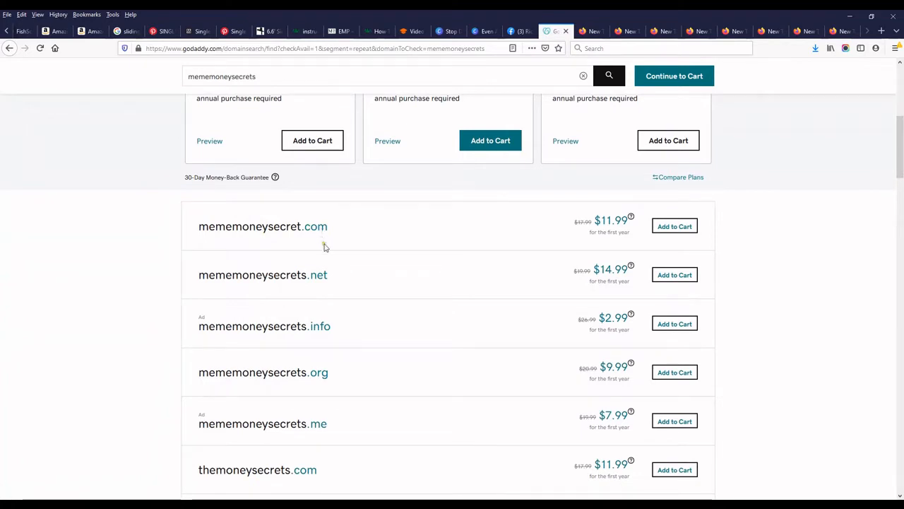
{"action": "scroll", "coordinate": [385, 302], "scroll_direction": "up", "scroll_amount": 3}
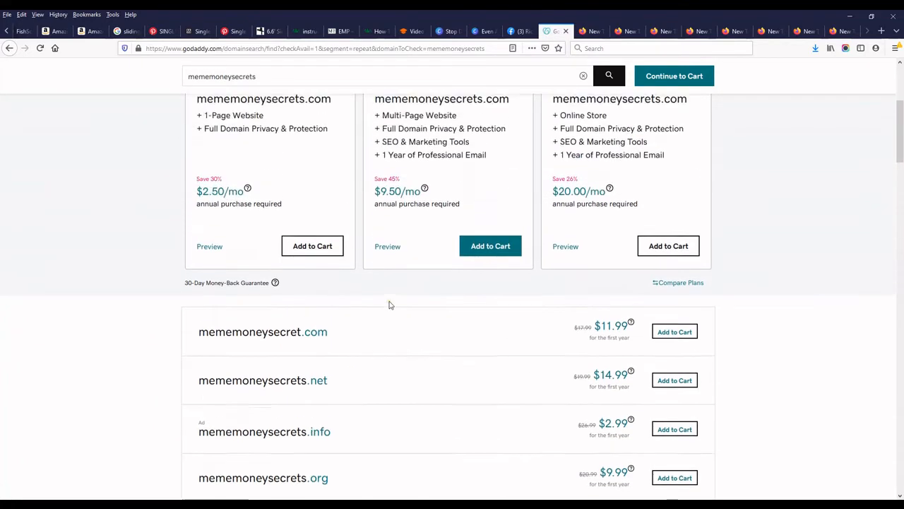
{"action": "scroll", "coordinate": [390, 304], "scroll_direction": "up", "scroll_amount": 2}
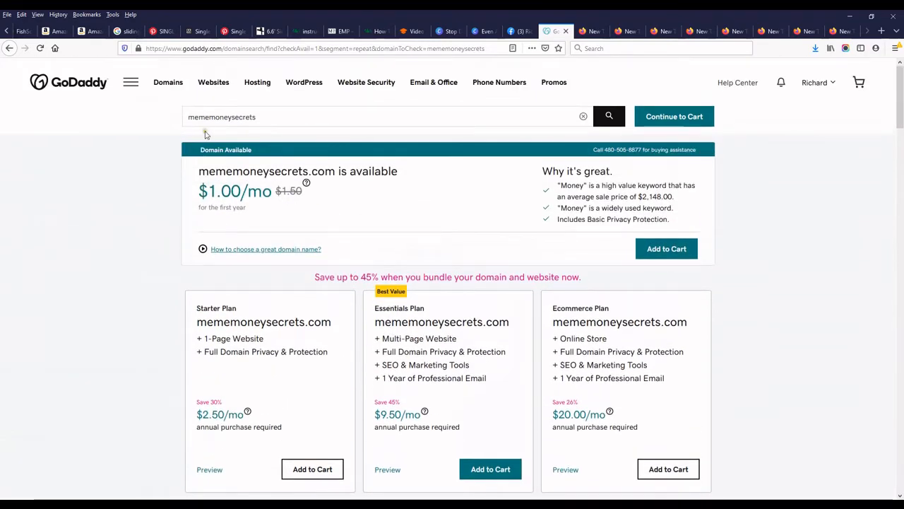
{"action": "scroll", "coordinate": [300, 244], "scroll_direction": "down", "scroll_amount": 4}
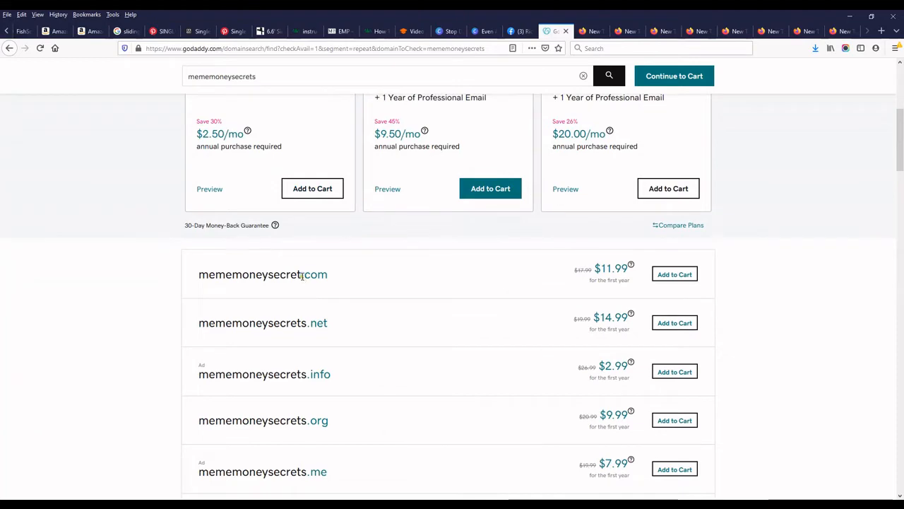
{"action": "scroll", "coordinate": [317, 319], "scroll_direction": "down", "scroll_amount": 2}
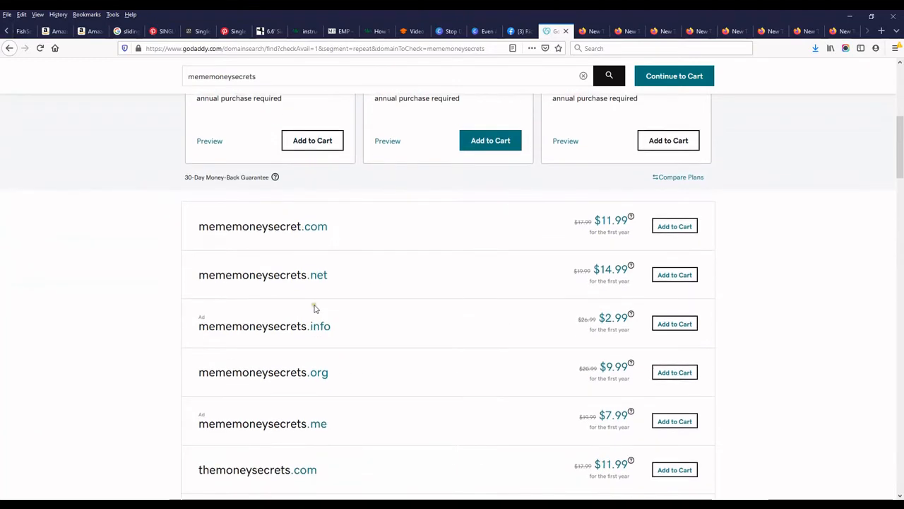
{"action": "scroll", "coordinate": [319, 346], "scroll_direction": "down", "scroll_amount": 1}
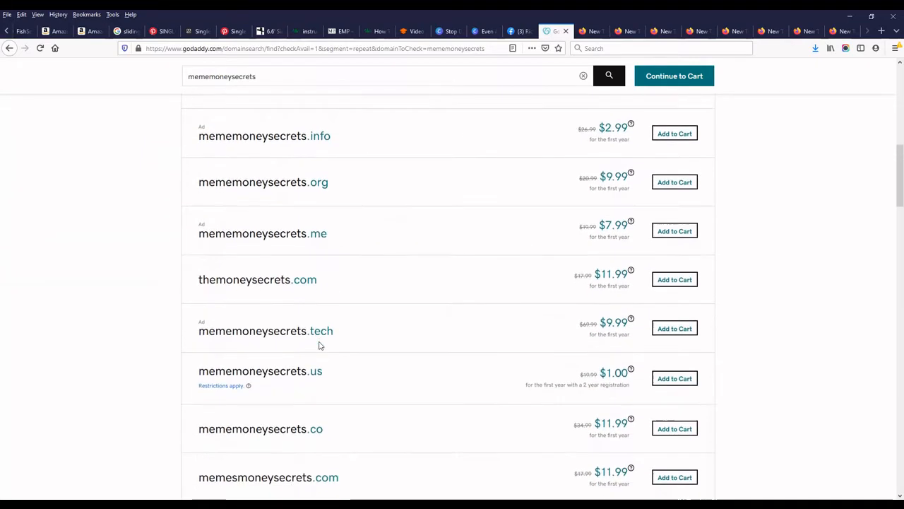
{"action": "scroll", "coordinate": [392, 337], "scroll_direction": "up", "scroll_amount": 5}
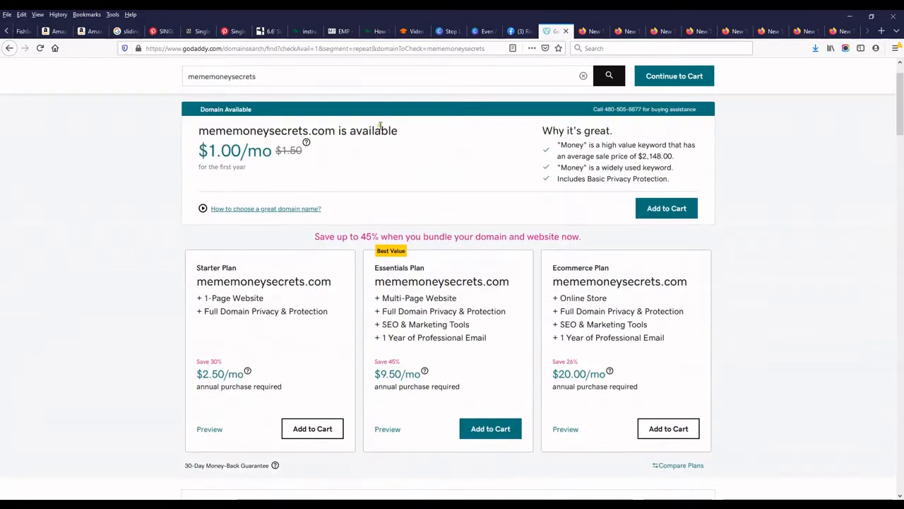
{"action": "scroll", "coordinate": [383, 202], "scroll_direction": "down", "scroll_amount": 5}
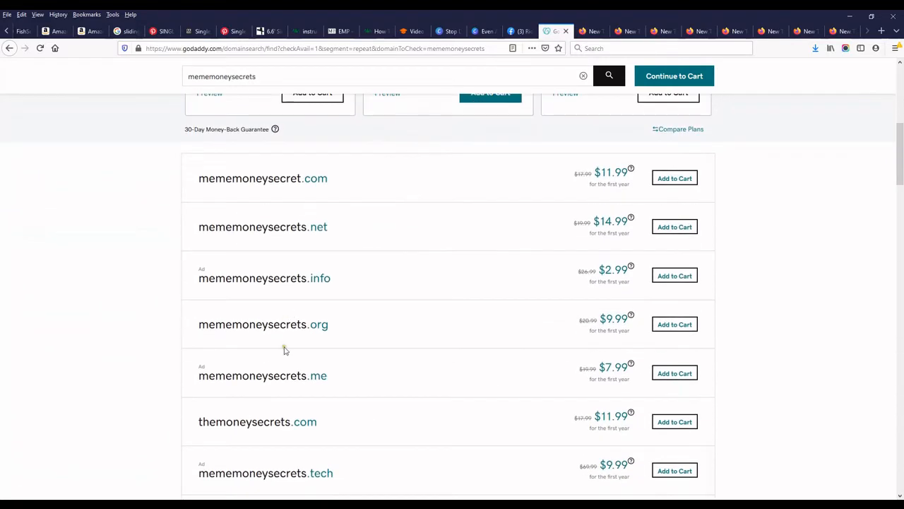
{"action": "scroll", "coordinate": [287, 426], "scroll_direction": "down", "scroll_amount": 2}
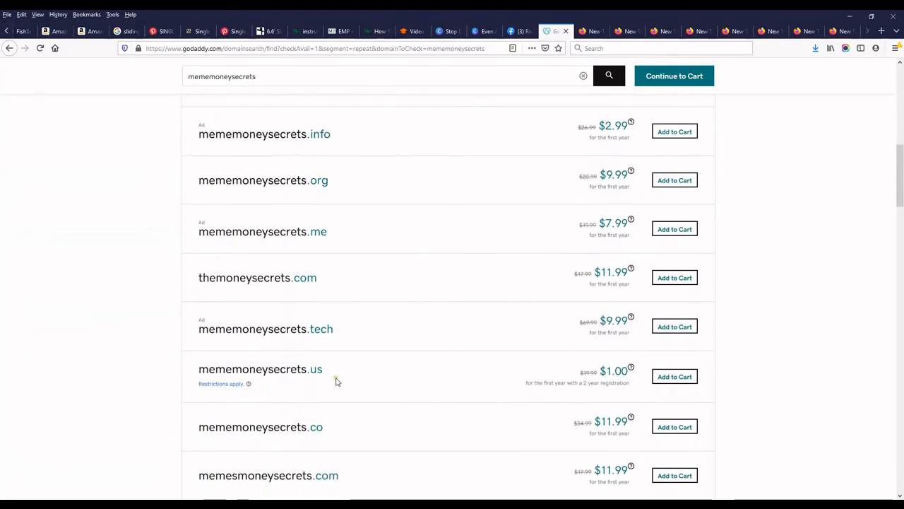
{"action": "scroll", "coordinate": [337, 380], "scroll_direction": "up", "scroll_amount": 7}
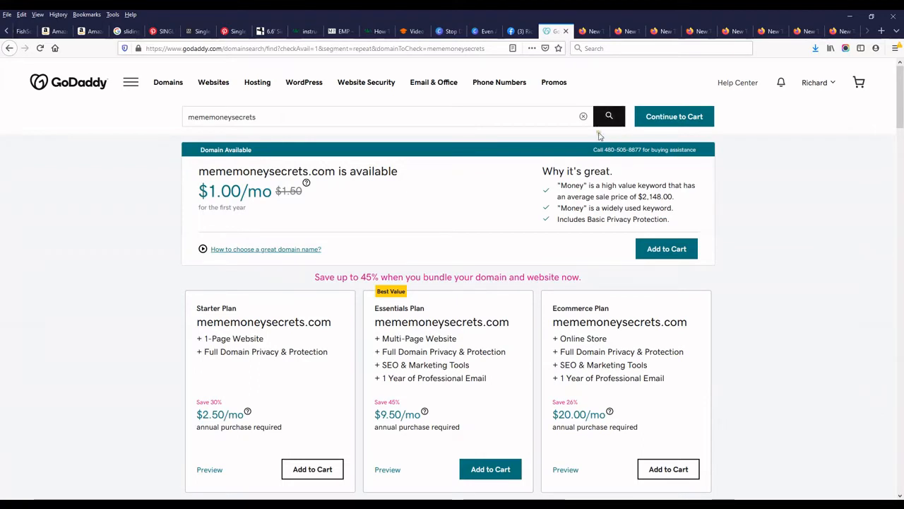
Add mememoneysecrets.com to the cart on a 1-year term at $11.99, then type memessecrets in a new tab.
{"action": "left_click", "coordinate": [665, 250]}
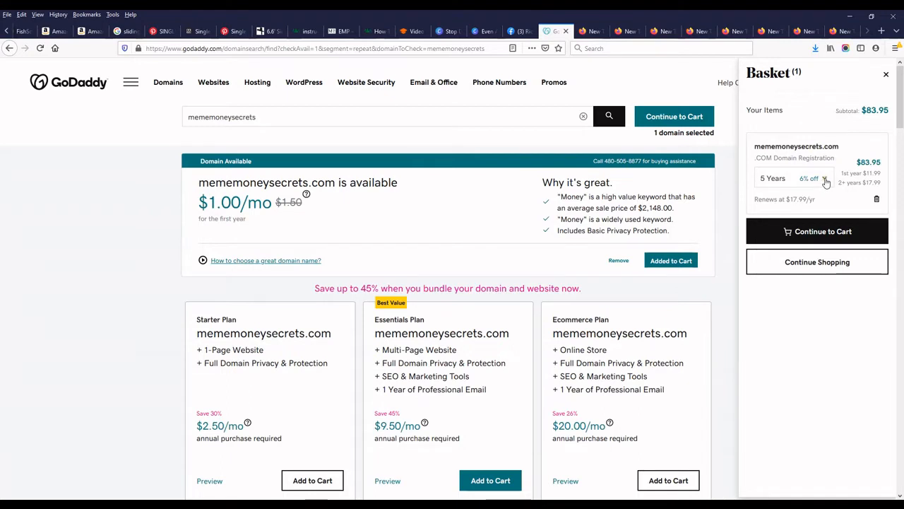
{"action": "left_click", "coordinate": [805, 187]}
{"action": "left_click", "coordinate": [780, 200]}
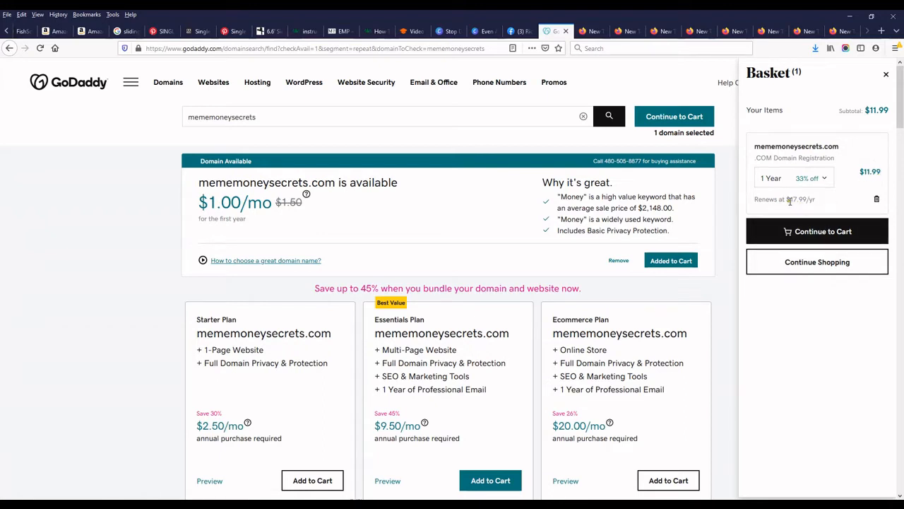
{"action": "left_click", "coordinate": [809, 265]}
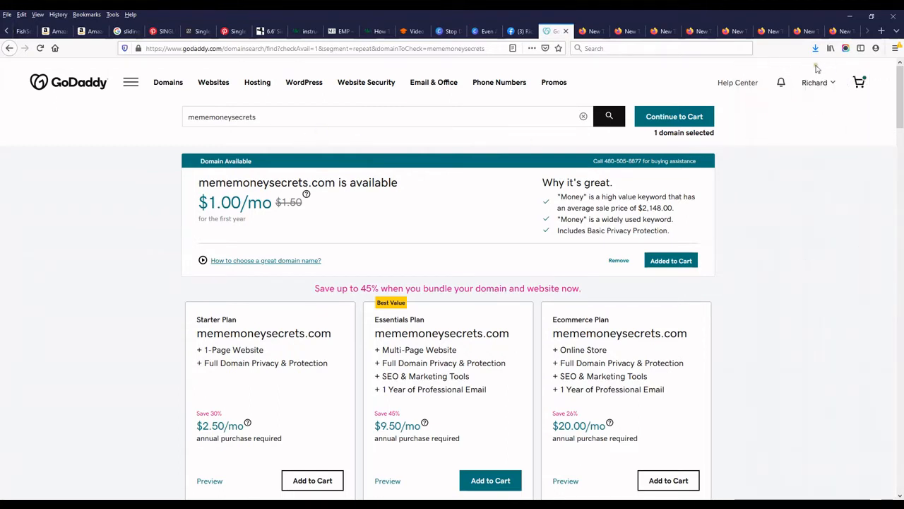
{"action": "key", "text": "ctrl+t"}
{"action": "type", "text": "memessecrets"}
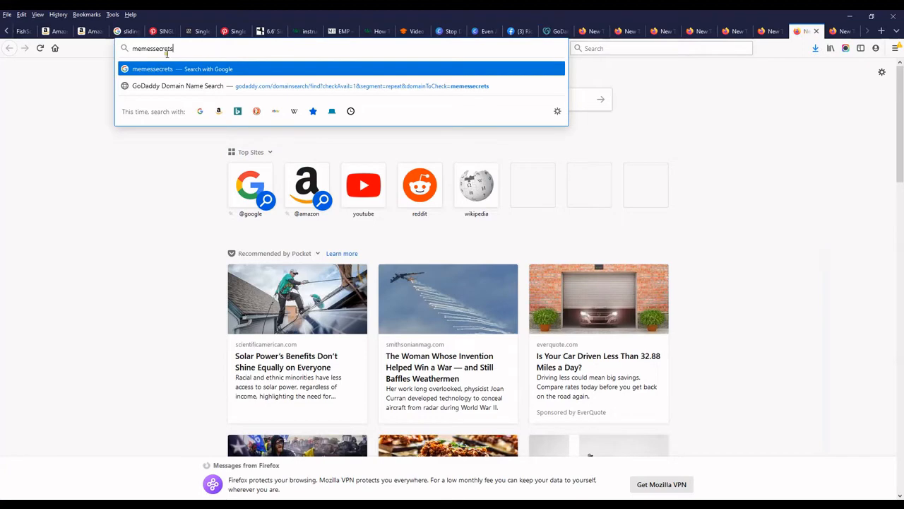
Copy memessecrets from the new tab and paste it over mememoneysecrets in the GoDaddy search.
{"action": "left_click_drag", "start_coordinate": [171, 49], "coordinate": [125, 50]}
{"action": "right_click", "coordinate": [159, 48]}
{"action": "left_click", "coordinate": [177, 77]}
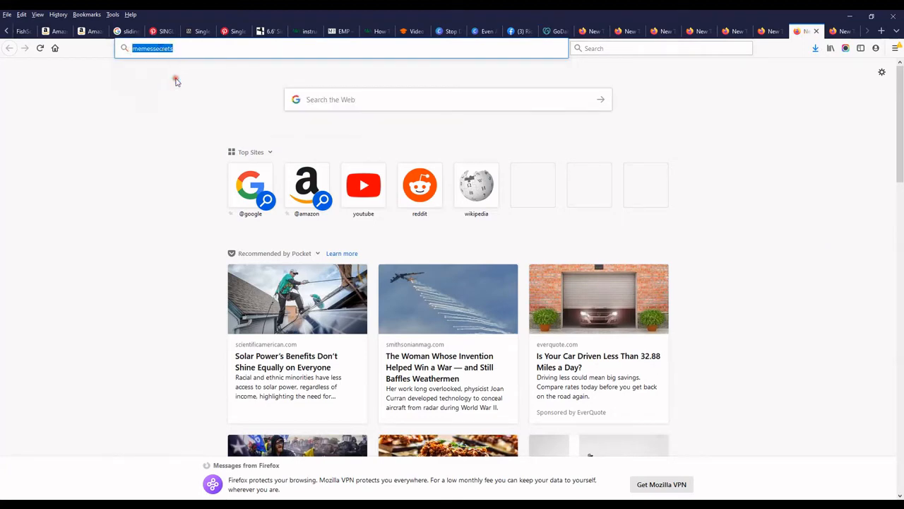
{"action": "left_click", "coordinate": [557, 32]}
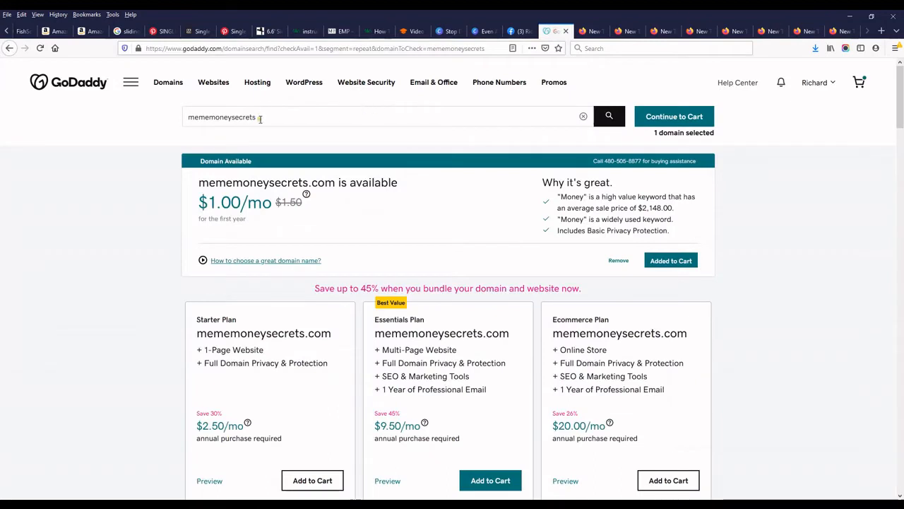
{"action": "double_click", "coordinate": [183, 117]}
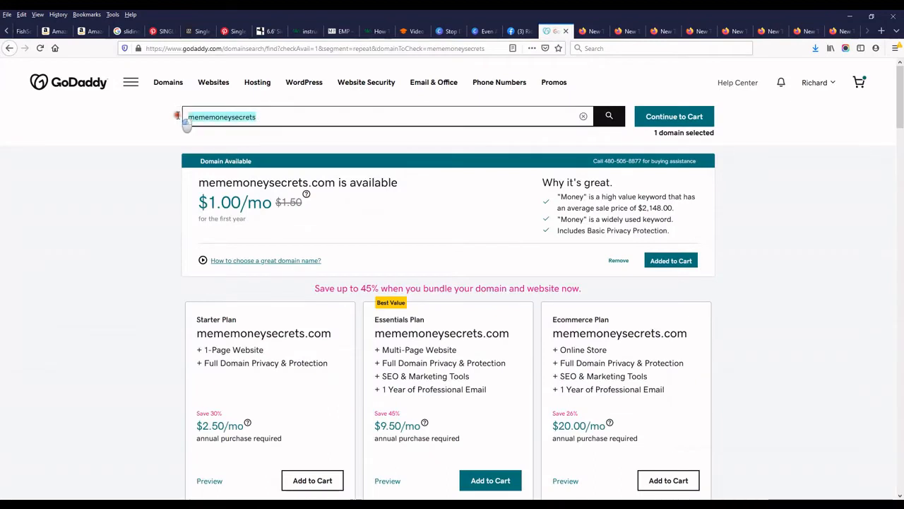
{"action": "right_click", "coordinate": [236, 117]}
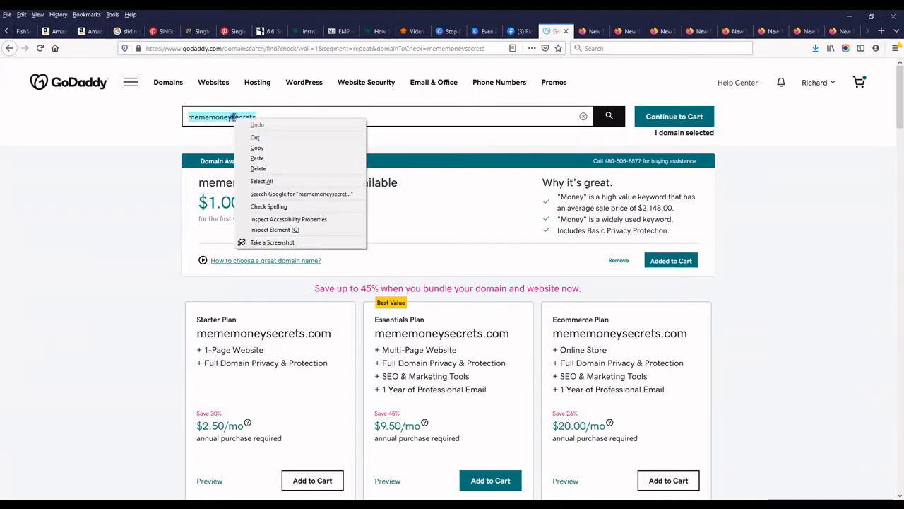
{"action": "left_click", "coordinate": [255, 159]}
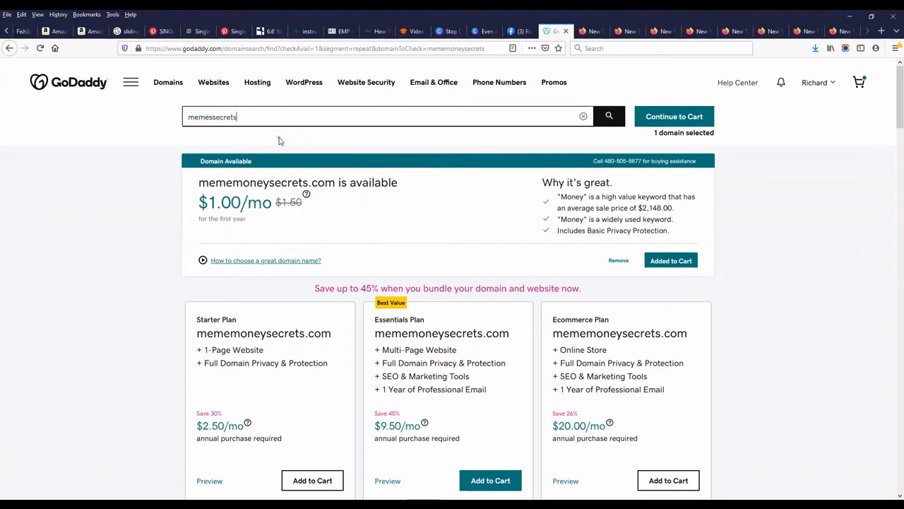
Search memessecrets and add memessecrets.com for 1 year, bringing the subtotal to $23.98.
{"action": "left_click", "coordinate": [610, 119]}
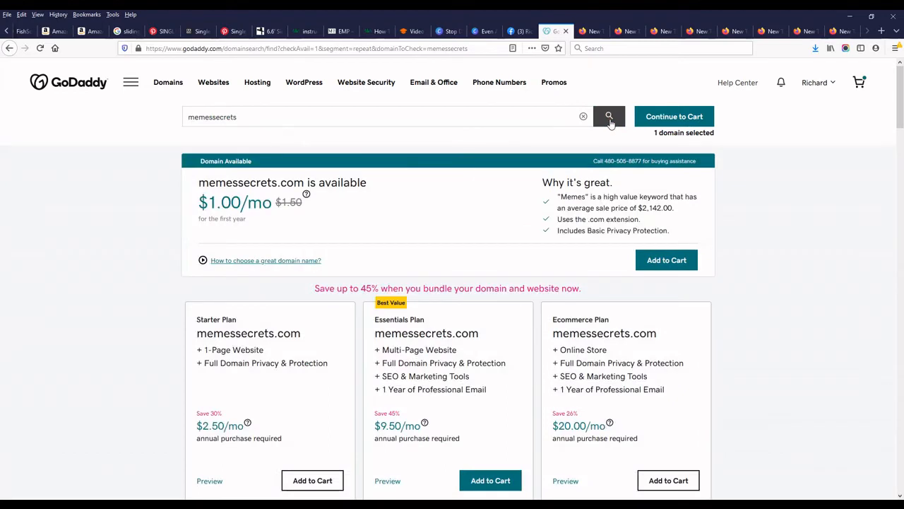
{"action": "left_click", "coordinate": [665, 262]}
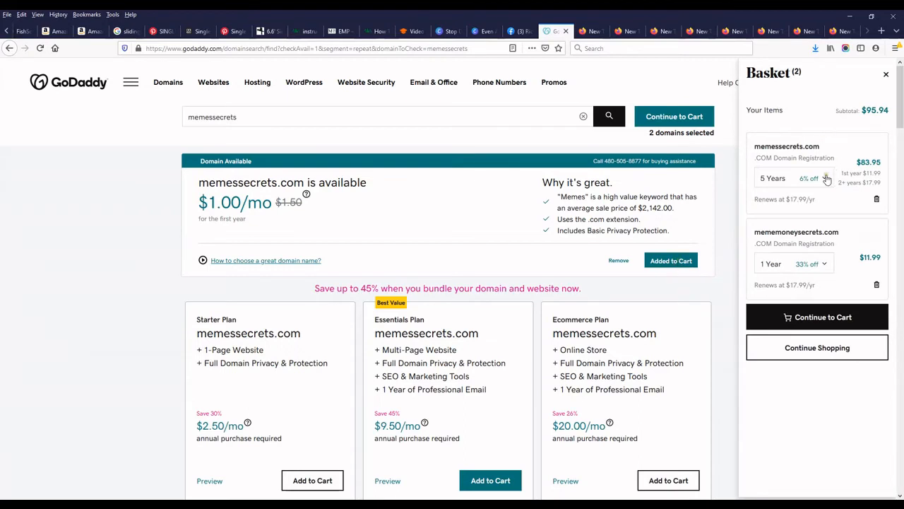
{"action": "left_click", "coordinate": [825, 178]}
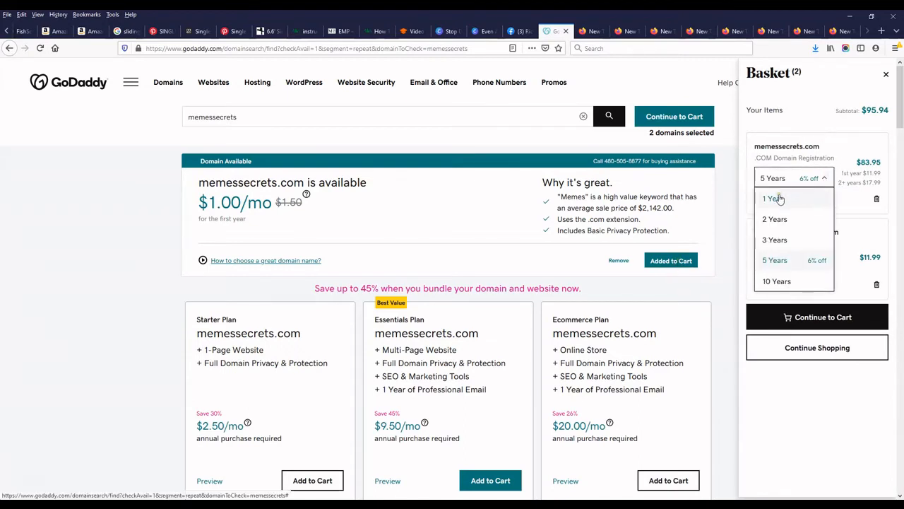
{"action": "left_click", "coordinate": [775, 199]}
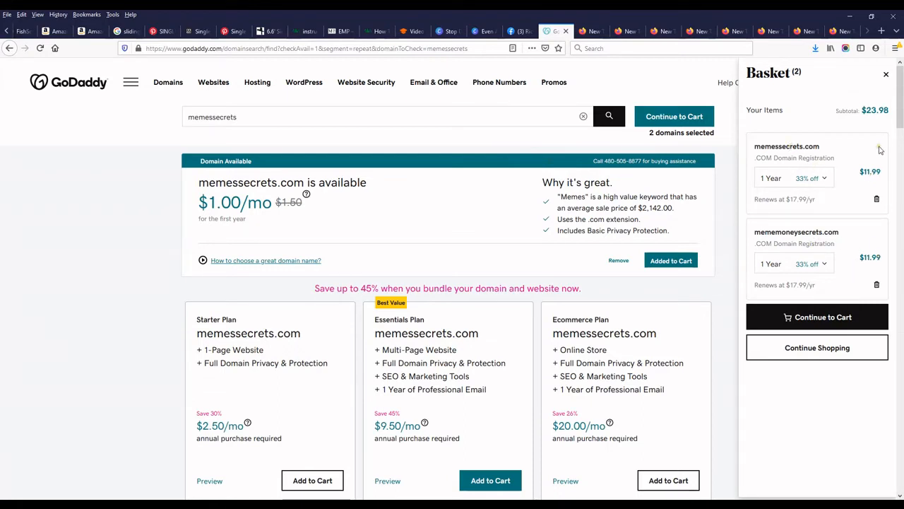
{"action": "left_click", "coordinate": [822, 320]}
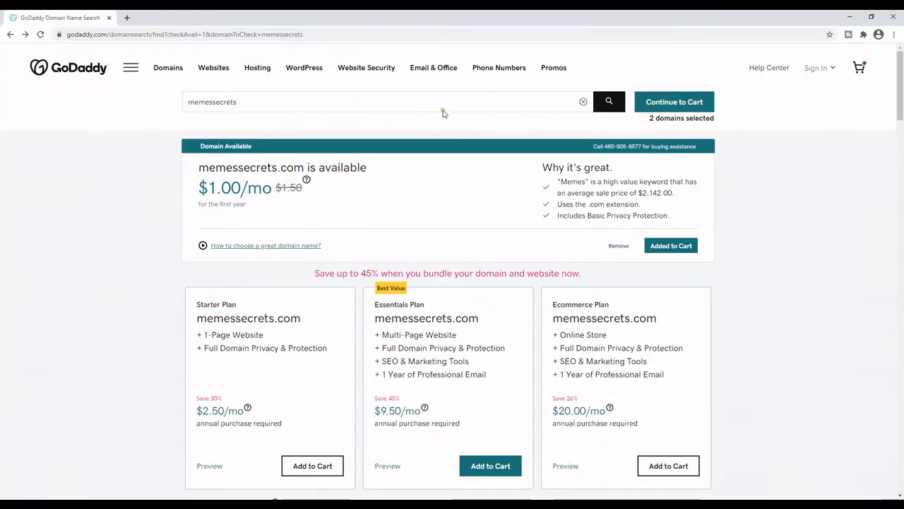
Choose No Thanks for domain privacy, skip the email add-ons, and continue to the cart.
{"action": "left_click", "coordinate": [686, 104]}
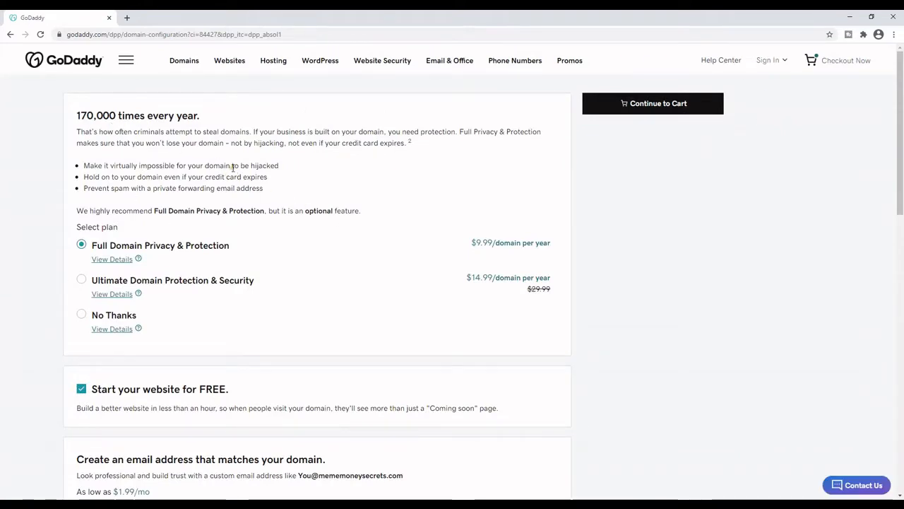
{"action": "scroll", "coordinate": [299, 178], "scroll_direction": "down", "scroll_amount": 1}
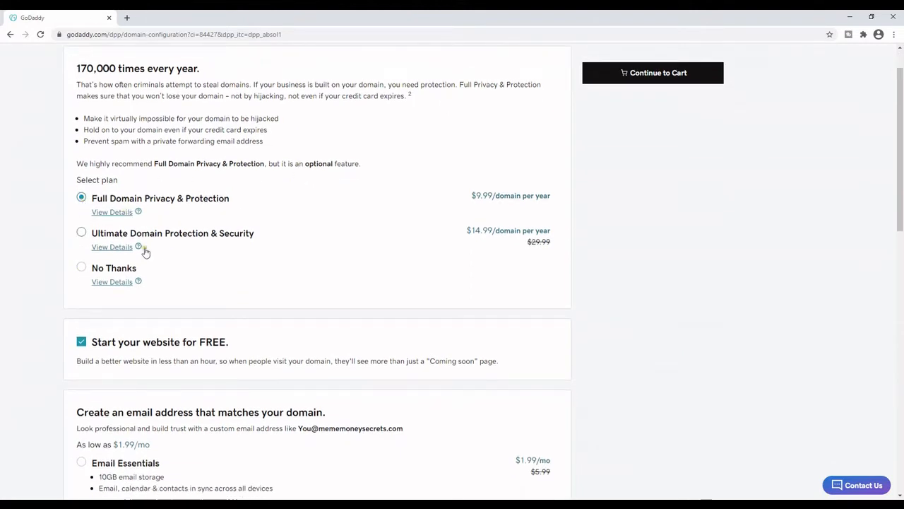
{"action": "left_click", "coordinate": [82, 269]}
{"action": "scroll", "coordinate": [178, 228], "scroll_direction": "down", "scroll_amount": 2}
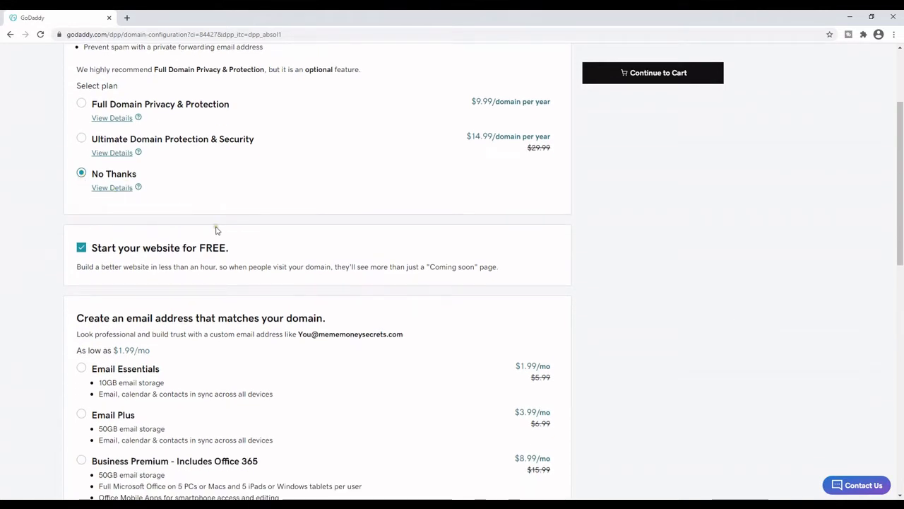
{"action": "scroll", "coordinate": [300, 226], "scroll_direction": "down", "scroll_amount": 3}
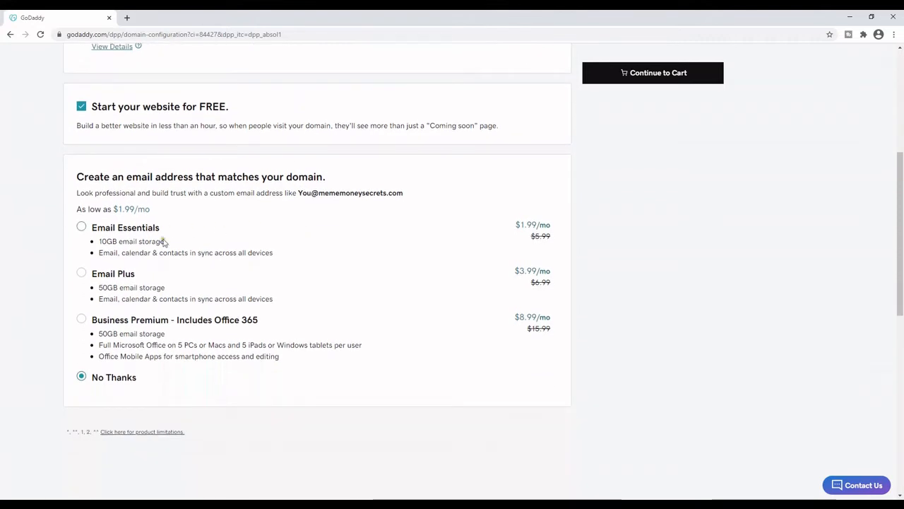
{"action": "scroll", "coordinate": [357, 327], "scroll_direction": "down", "scroll_amount": 3}
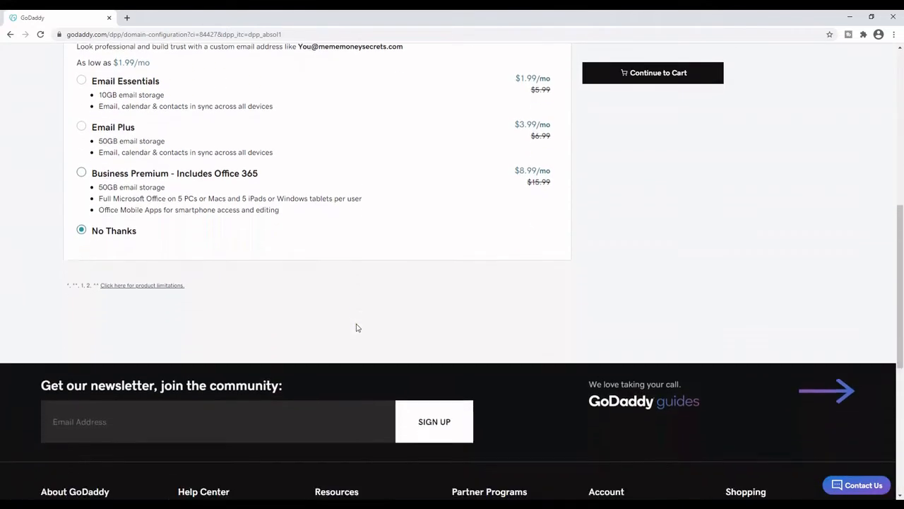
{"action": "scroll", "coordinate": [355, 325], "scroll_direction": "up", "scroll_amount": 7}
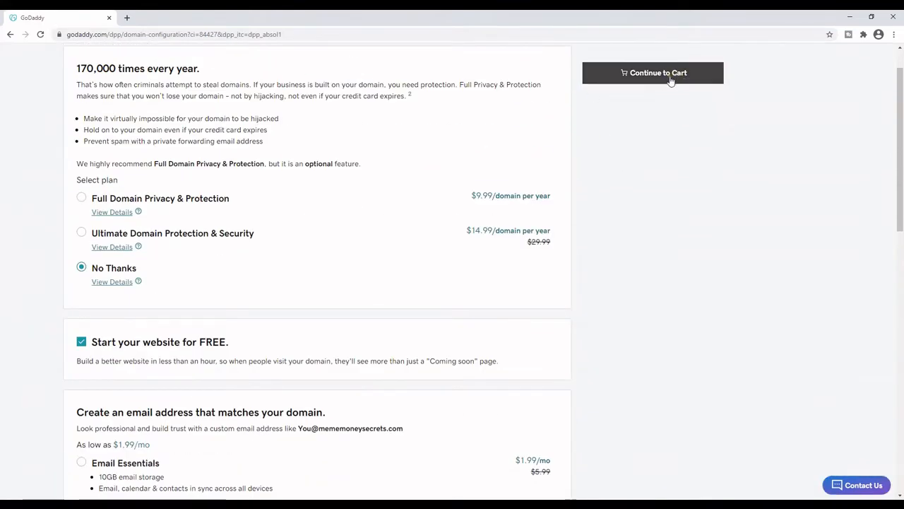
{"action": "scroll", "coordinate": [646, 143], "scroll_direction": "down", "scroll_amount": 6}
{"action": "scroll", "coordinate": [645, 143], "scroll_direction": "up", "scroll_amount": 10}
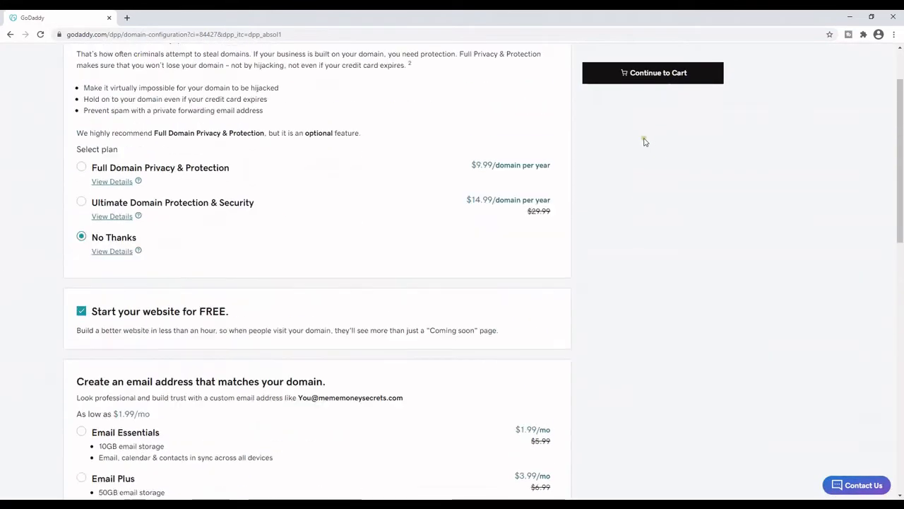
{"action": "left_click", "coordinate": [658, 104]}
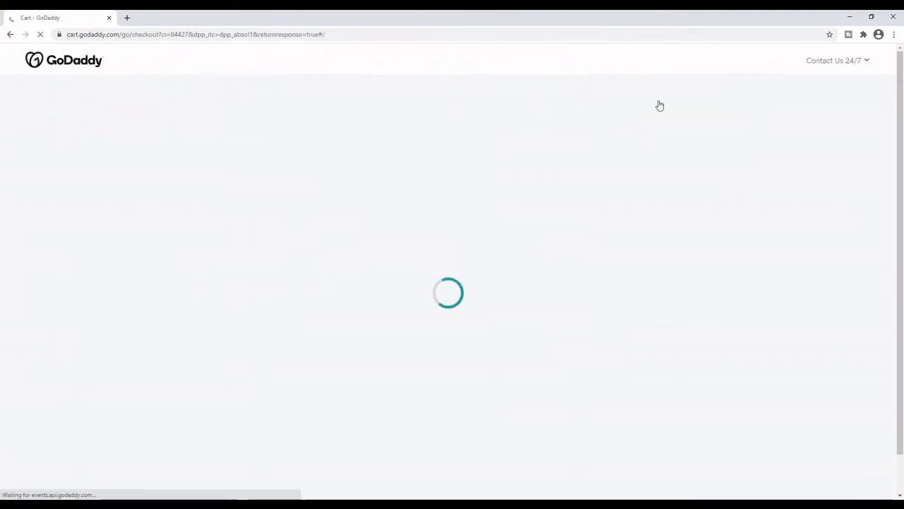
Set both mememoneysecrets.com and memessecrets.com to 1-year terms and check out.
{"action": "scroll", "coordinate": [493, 314], "scroll_direction": "down", "scroll_amount": 1}
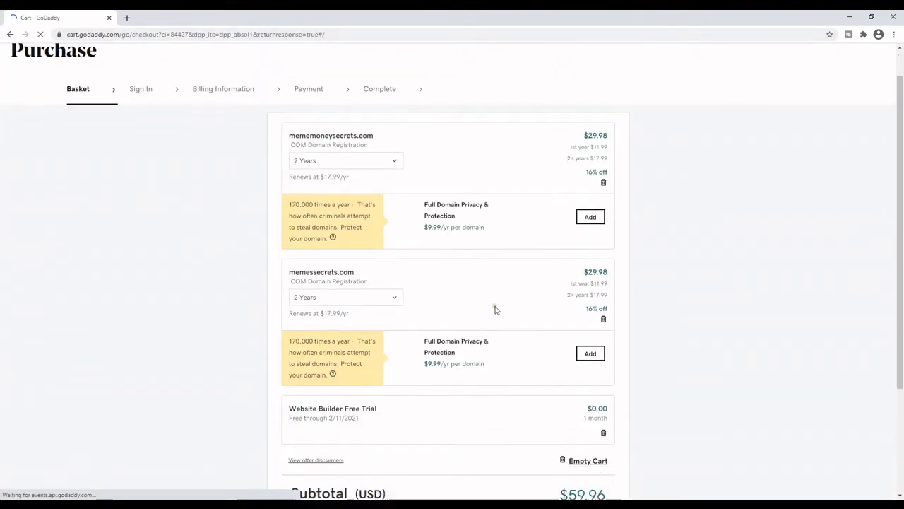
{"action": "left_click", "coordinate": [359, 152]}
{"action": "left_click", "coordinate": [329, 164]}
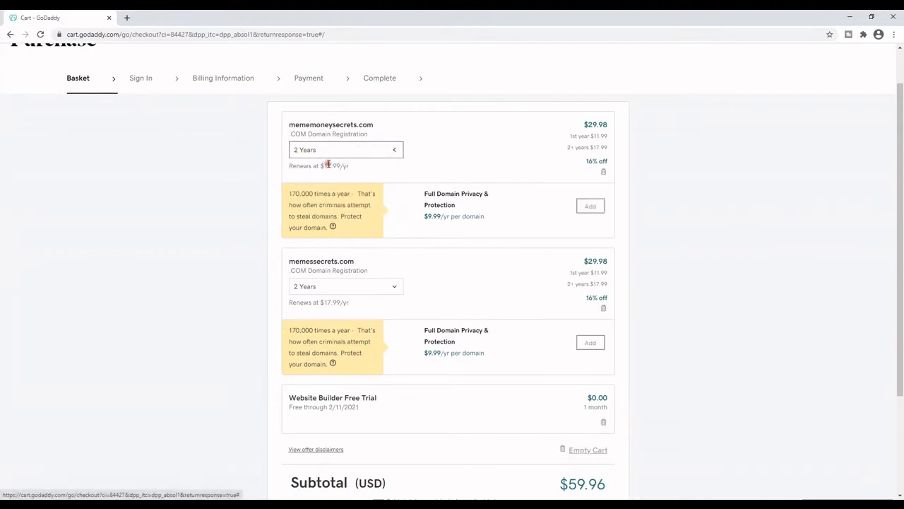
{"action": "left_click", "coordinate": [373, 279]}
{"action": "left_click", "coordinate": [342, 297]}
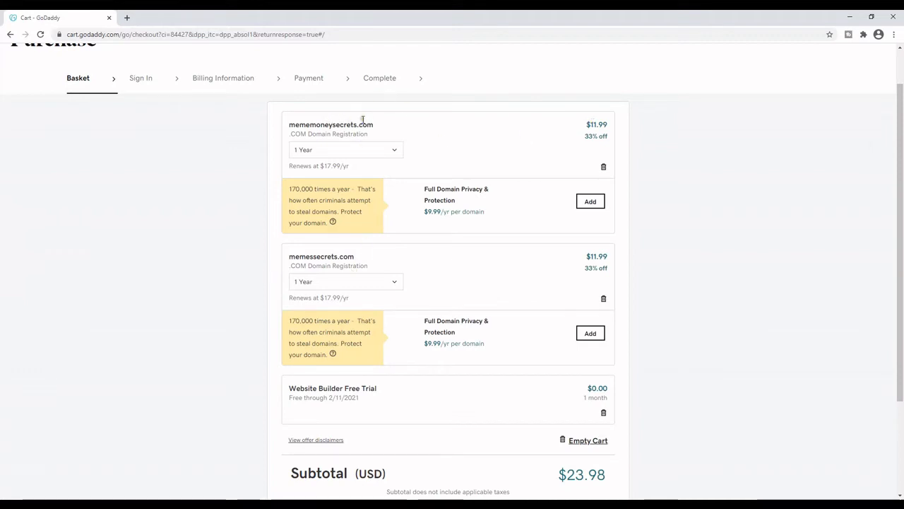
{"action": "scroll", "coordinate": [482, 267], "scroll_direction": "down", "scroll_amount": 3}
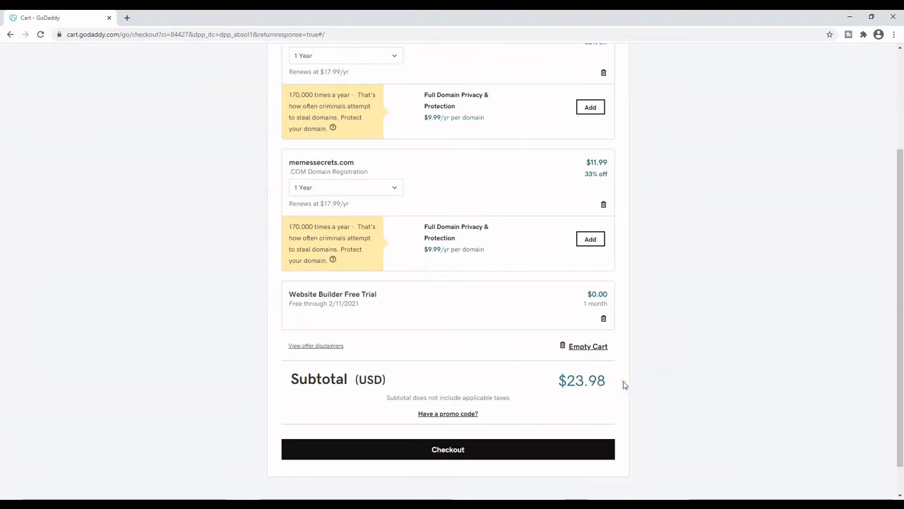
{"action": "left_click", "coordinate": [448, 451]}
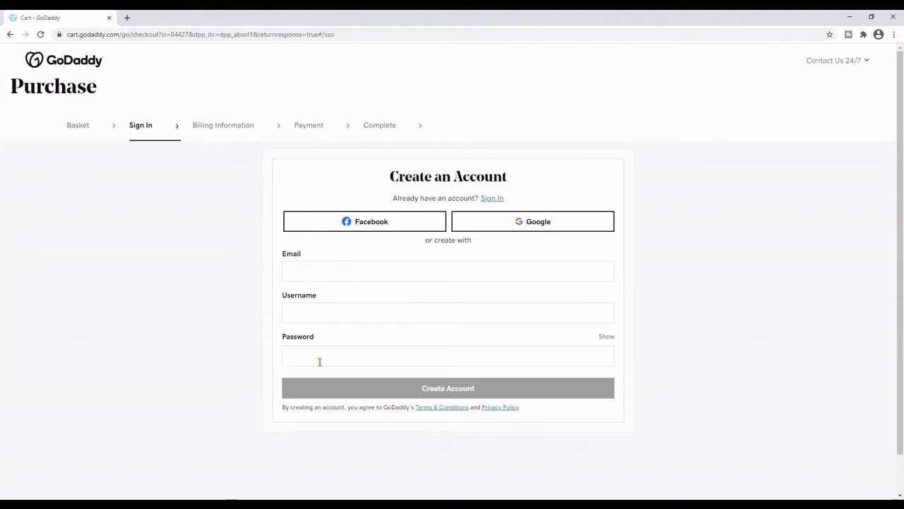
Sign in with the account's customer number and password, dismissing the save-password prompt.
{"action": "left_click", "coordinate": [493, 200]}
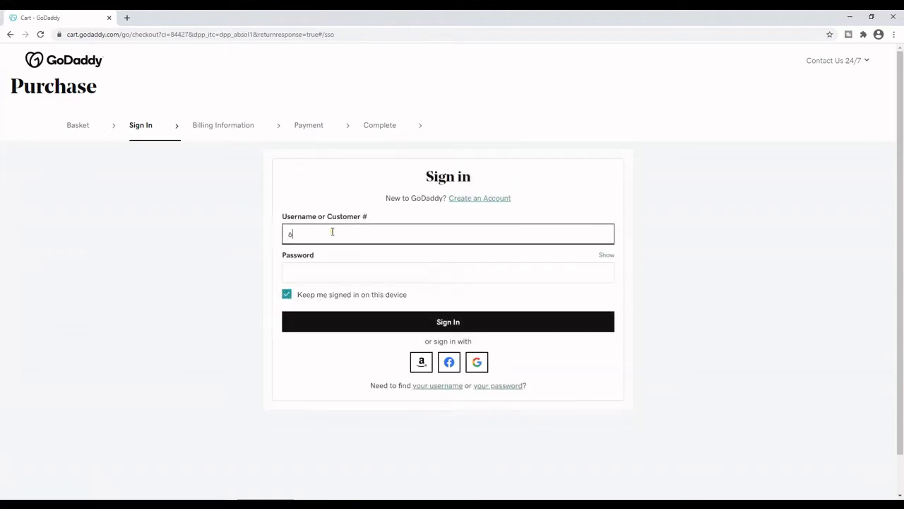
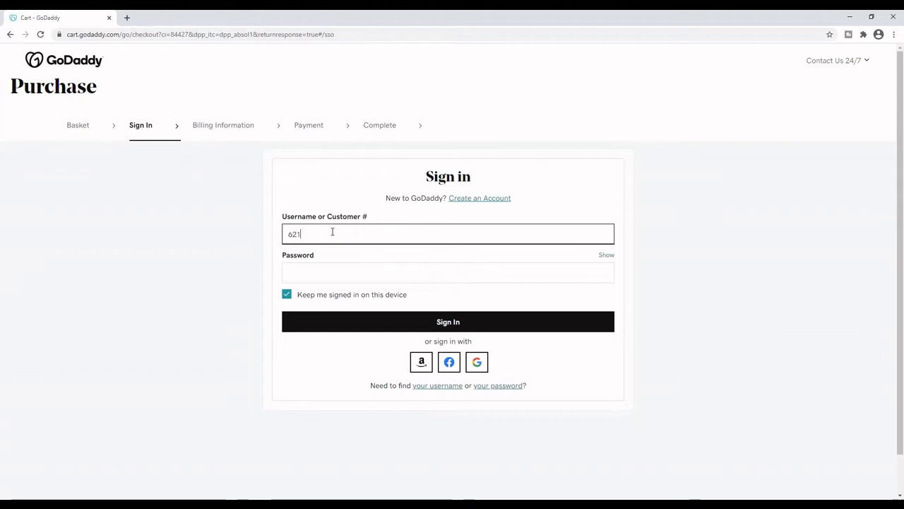
{"action": "left_click", "coordinate": [317, 271]}
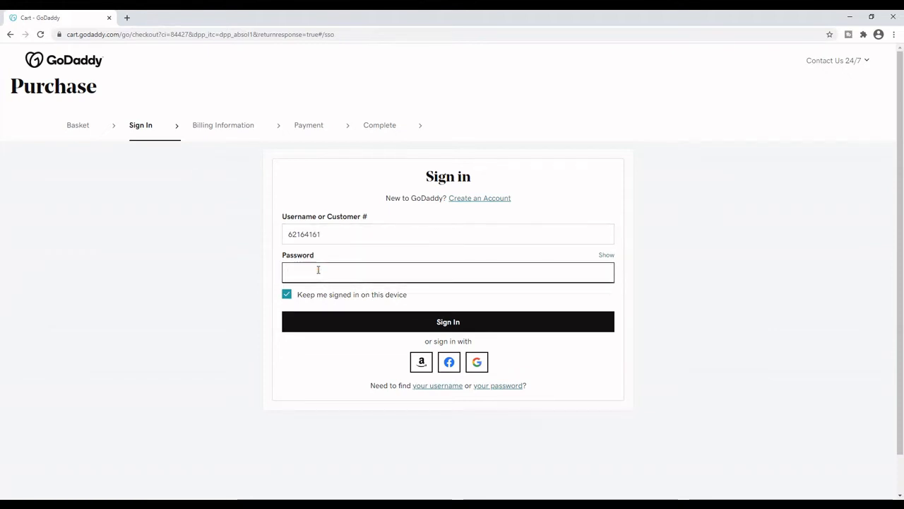
{"action": "type", "text": "********"}
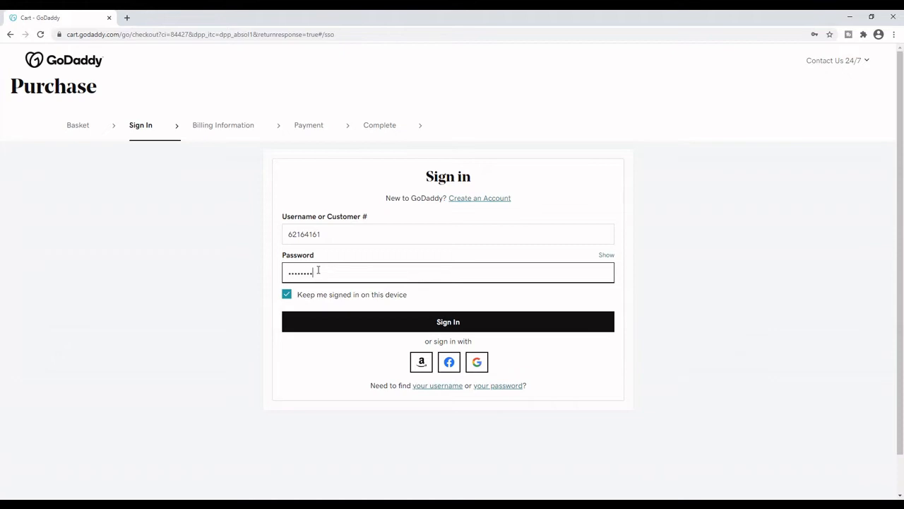
{"action": "type", "text": "**"}
{"action": "left_click", "coordinate": [470, 323]}
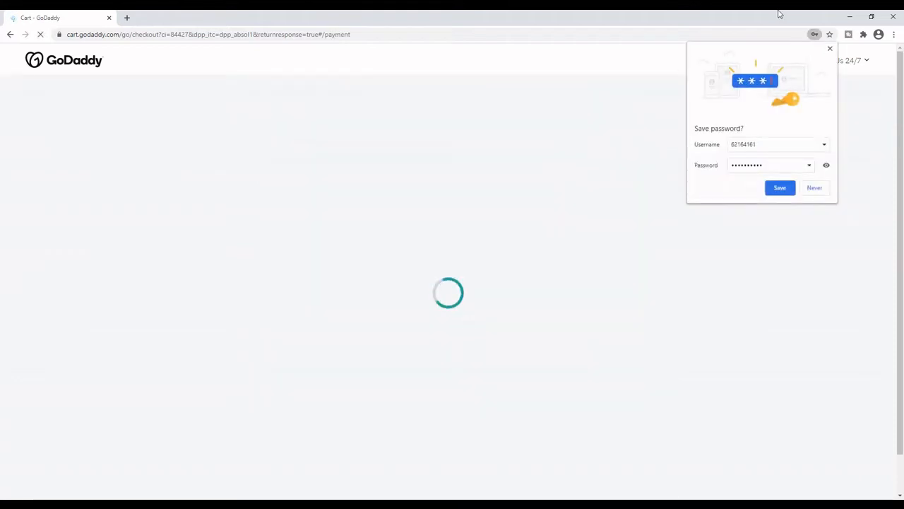
{"action": "left_click", "coordinate": [830, 47]}
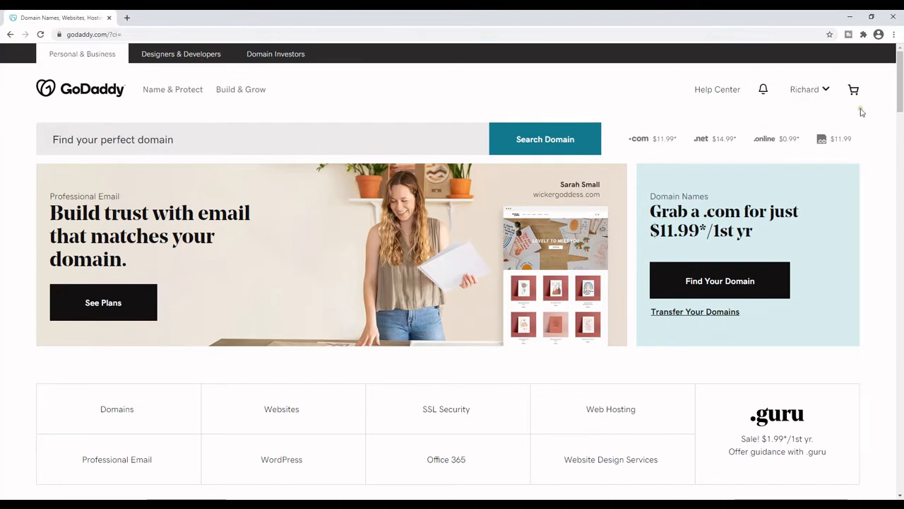
Go to My Products and choose Connect to an existing site on the memessecrets.com card.
{"action": "left_click", "coordinate": [812, 92]}
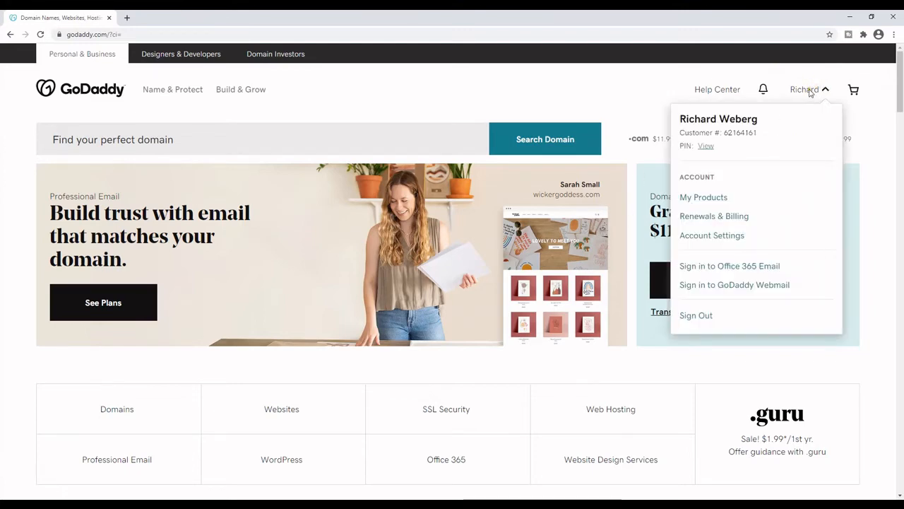
{"action": "left_click", "coordinate": [720, 198]}
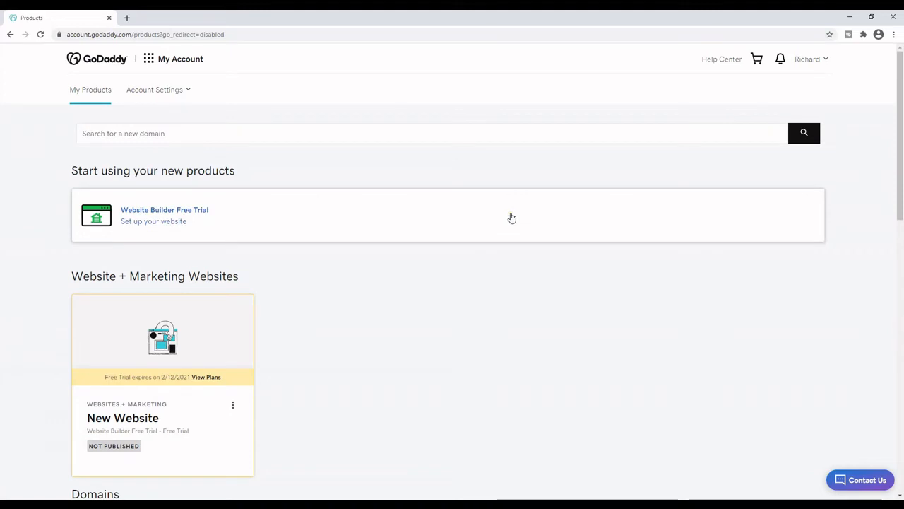
{"action": "scroll", "coordinate": [512, 217], "scroll_direction": "down", "scroll_amount": 5}
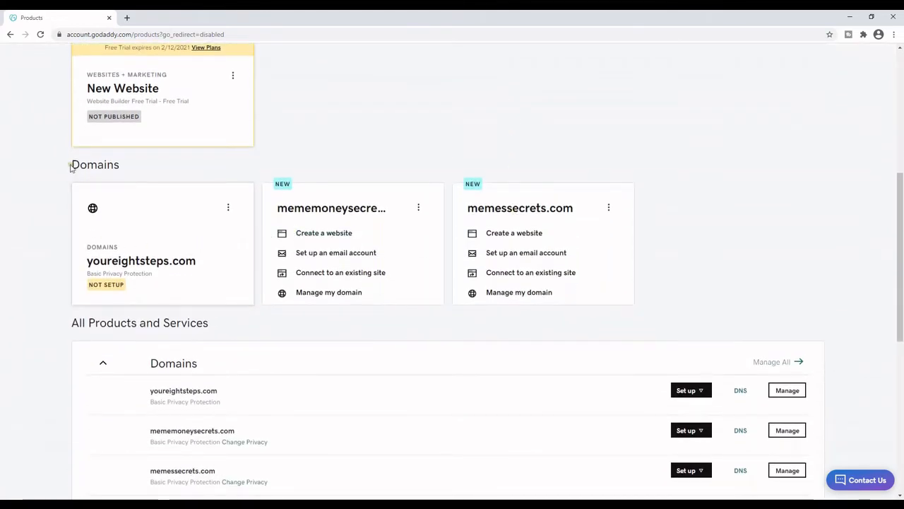
{"action": "left_click_drag", "start_coordinate": [70, 167], "coordinate": [125, 173]}
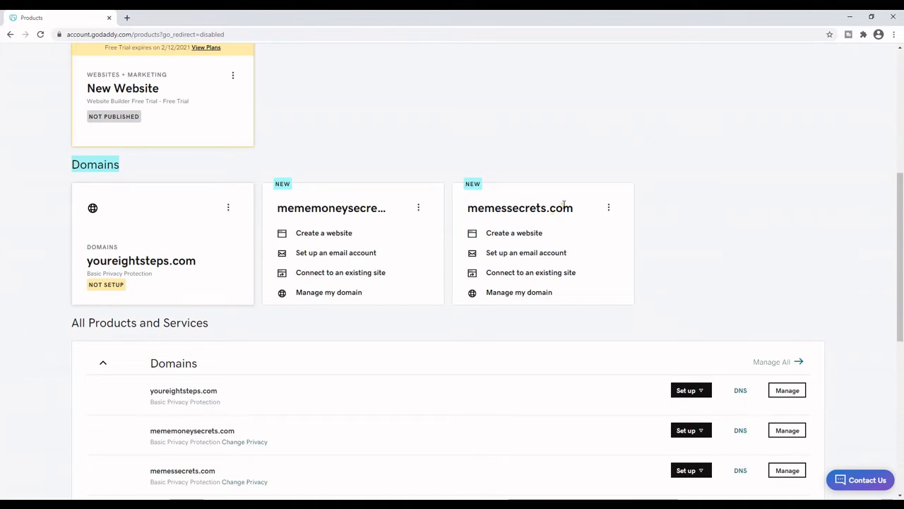
{"action": "left_click_drag", "start_coordinate": [469, 210], "coordinate": [577, 212]}
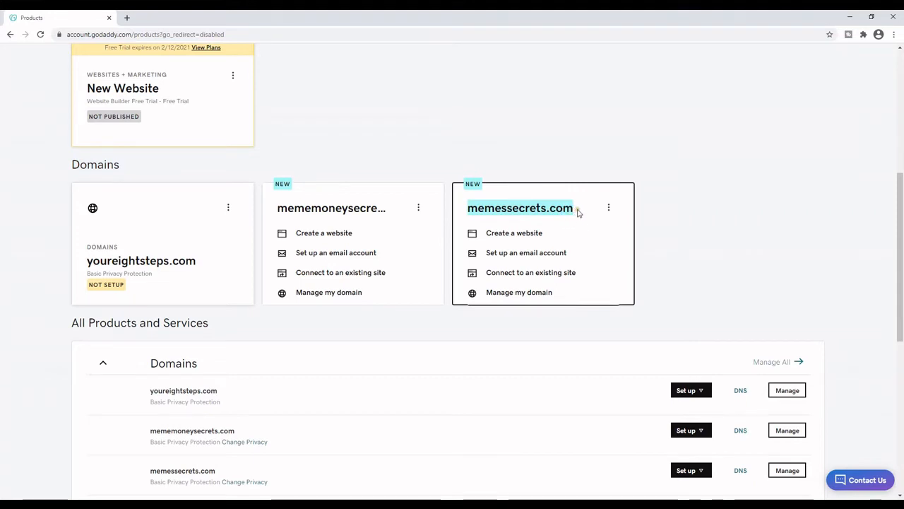
{"action": "left_click", "coordinate": [577, 211]}
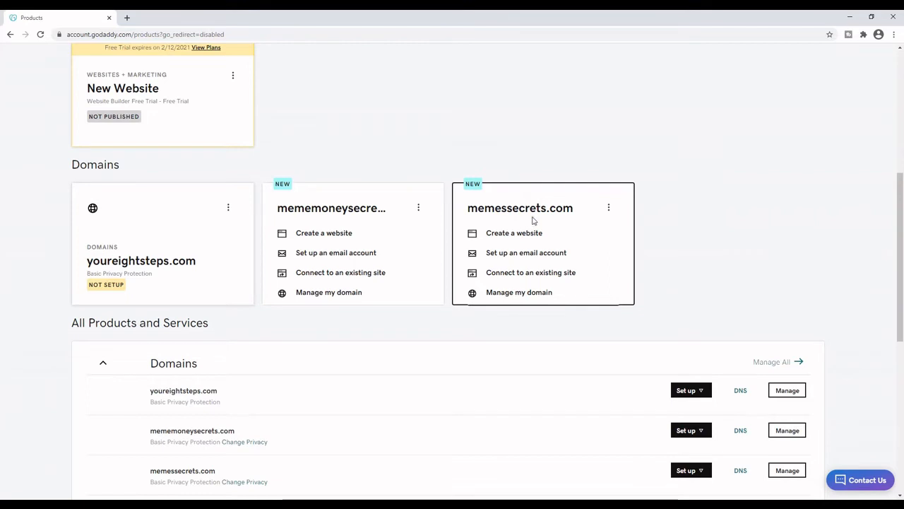
{"action": "left_click", "coordinate": [523, 276]}
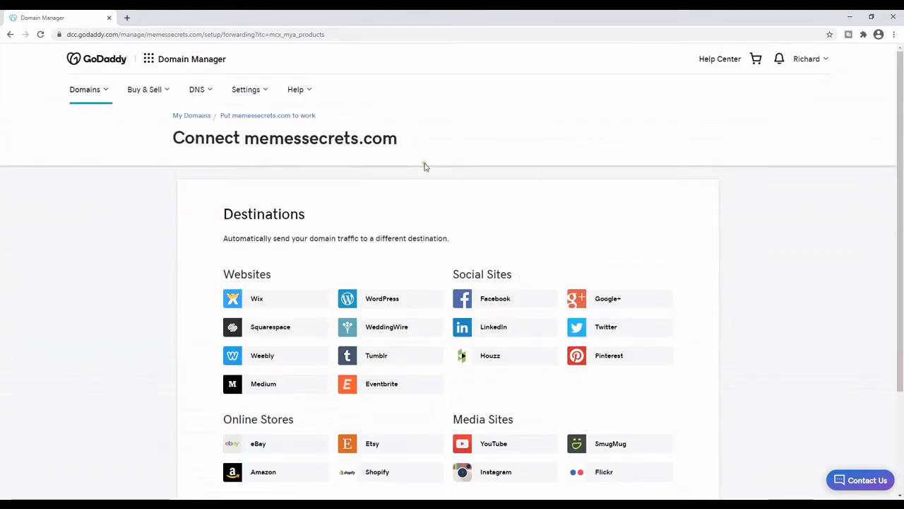
Scroll down to the Forward To Any Site field, then switch to the Meme Secrets email in Gmail.
{"action": "scroll", "coordinate": [425, 167], "scroll_direction": "down", "scroll_amount": 2}
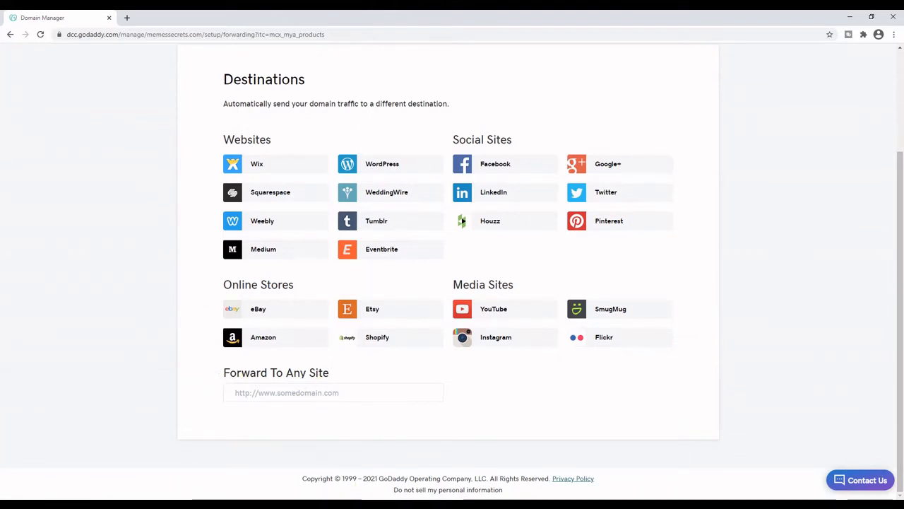
{"action": "left_click", "coordinate": [346, 470]}
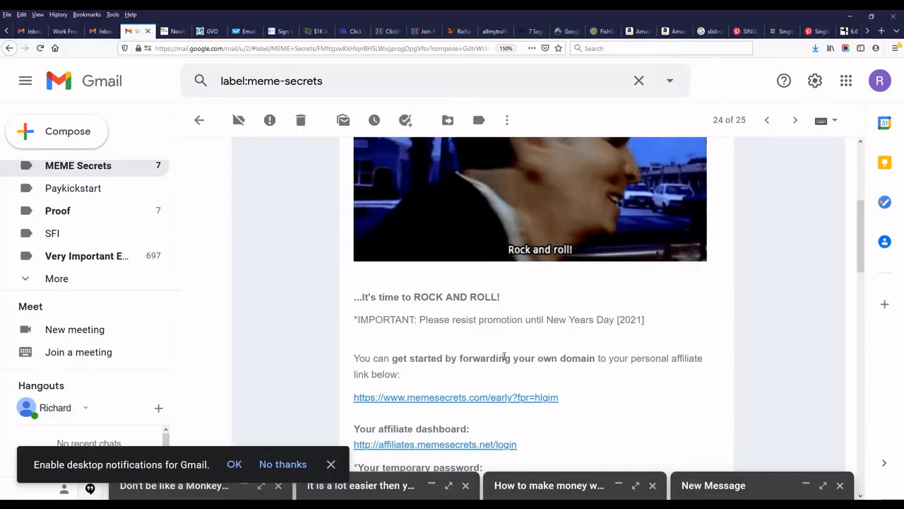
{"action": "left_click_drag", "start_coordinate": [562, 401], "coordinate": [353, 400]}
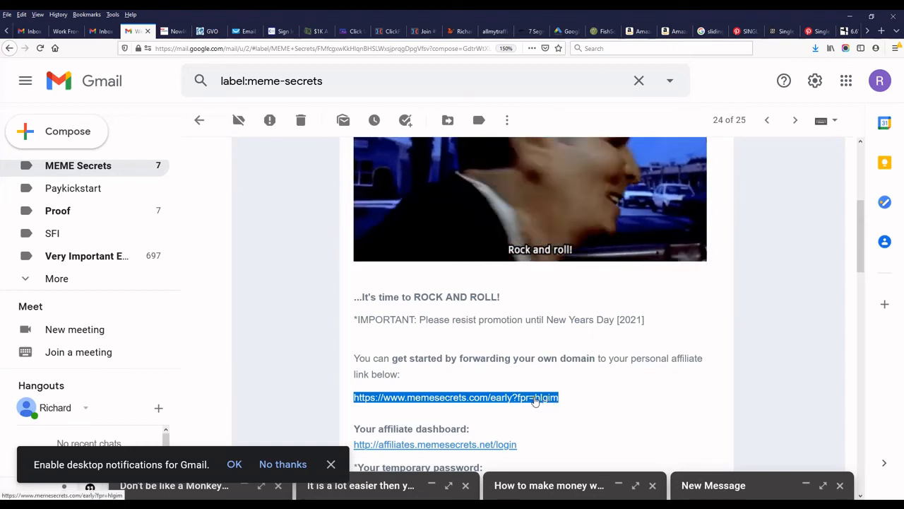
{"action": "left_click", "coordinate": [560, 399]}
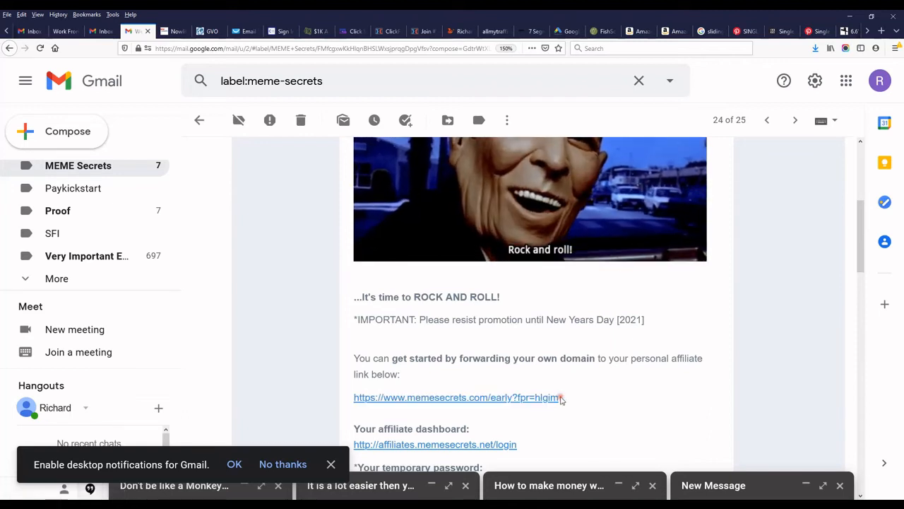
{"action": "left_click_drag", "start_coordinate": [560, 399], "coordinate": [355, 401]}
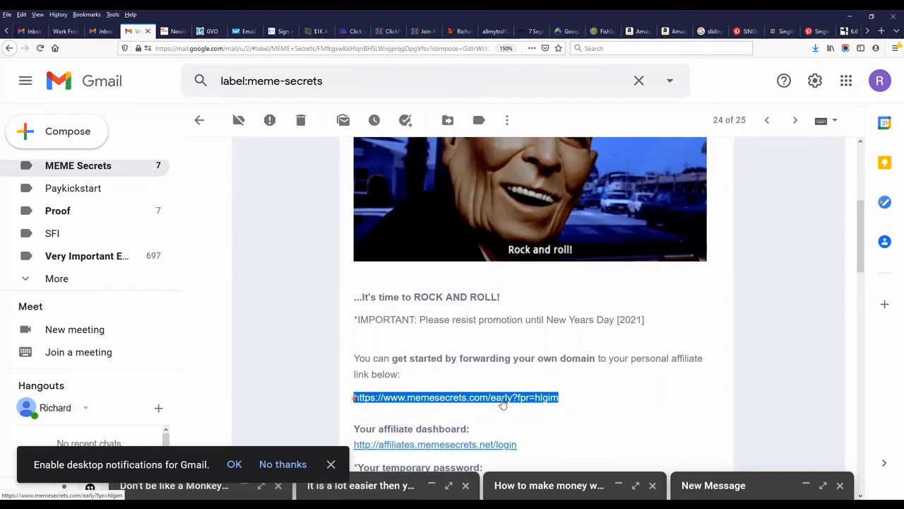
{"action": "right_click", "coordinate": [537, 399]}
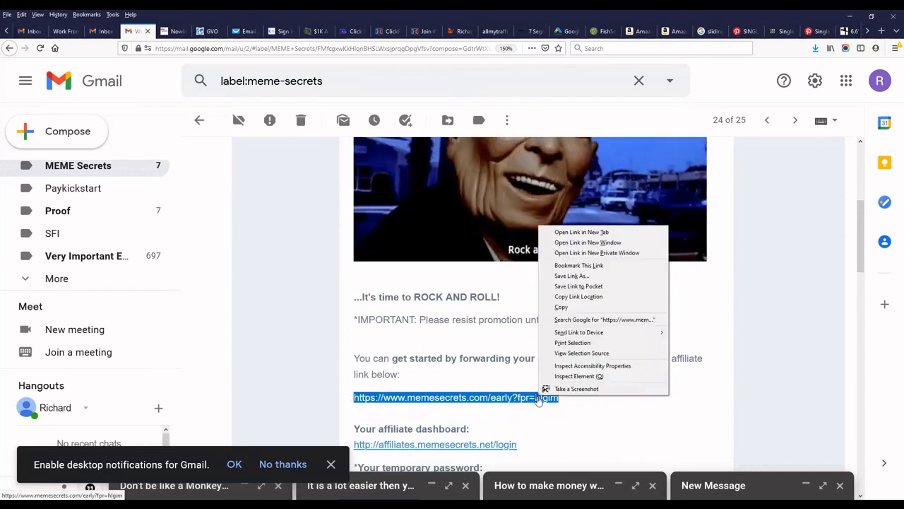
{"action": "left_click", "coordinate": [567, 309]}
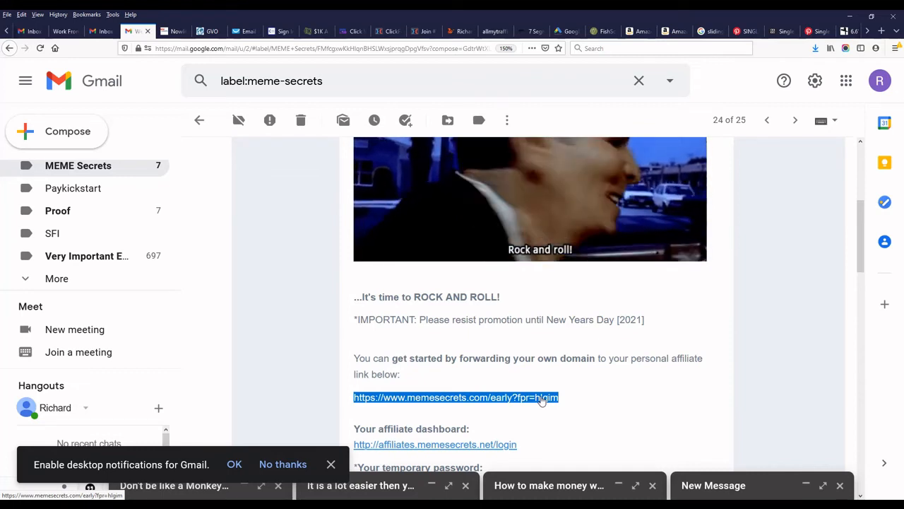
{"action": "left_click", "coordinate": [22, 14]}
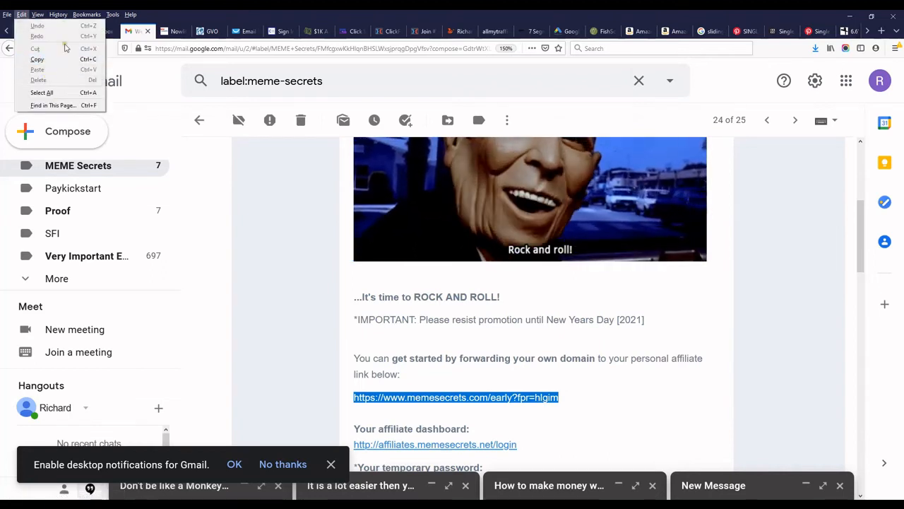
{"action": "right_click", "coordinate": [552, 399]}
{"action": "left_click", "coordinate": [576, 310]}
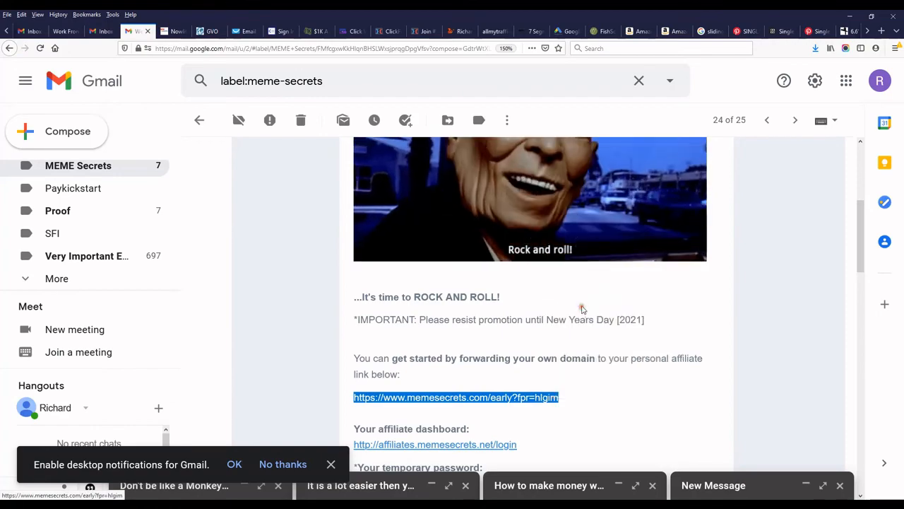
Paste the Meme Secrets affiliate link as memessecrets.com's Forward To Any Site destination and continue.
{"action": "key", "text": "alt+Tab"}
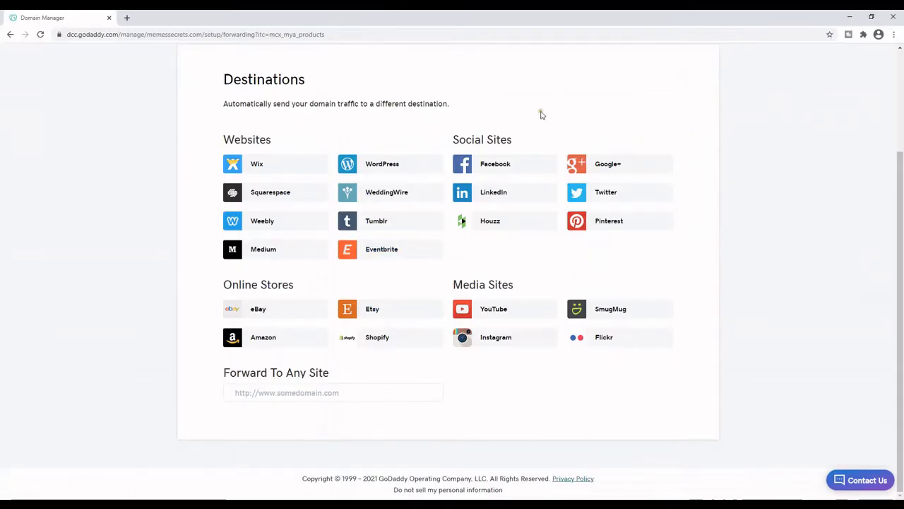
{"action": "right_click", "coordinate": [263, 394]}
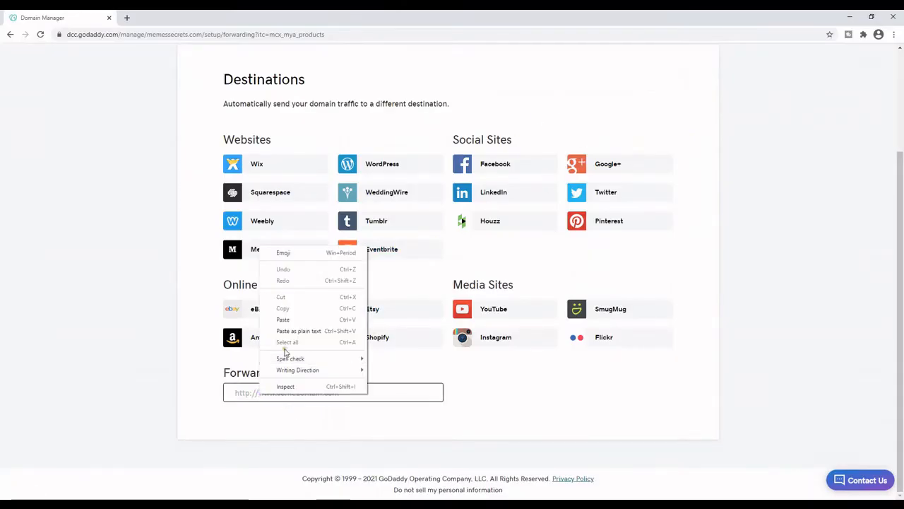
{"action": "left_click", "coordinate": [282, 321]}
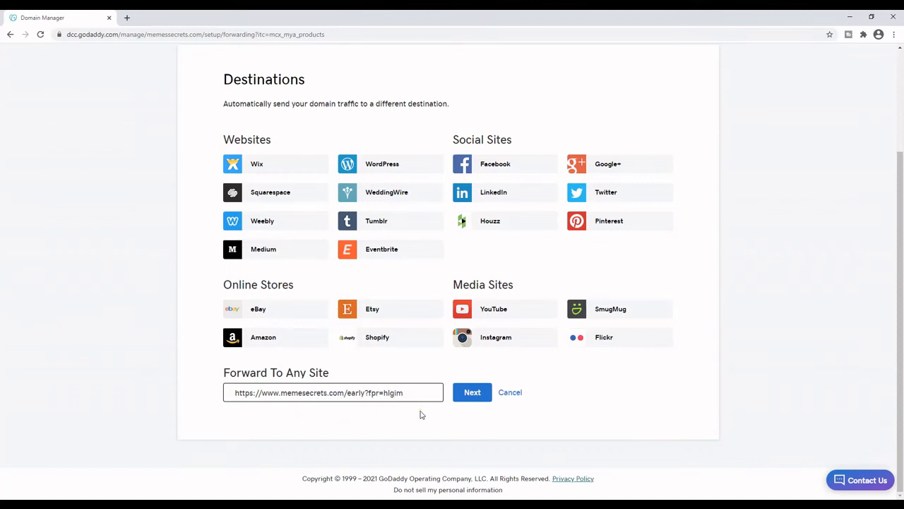
{"action": "left_click", "coordinate": [472, 393]}
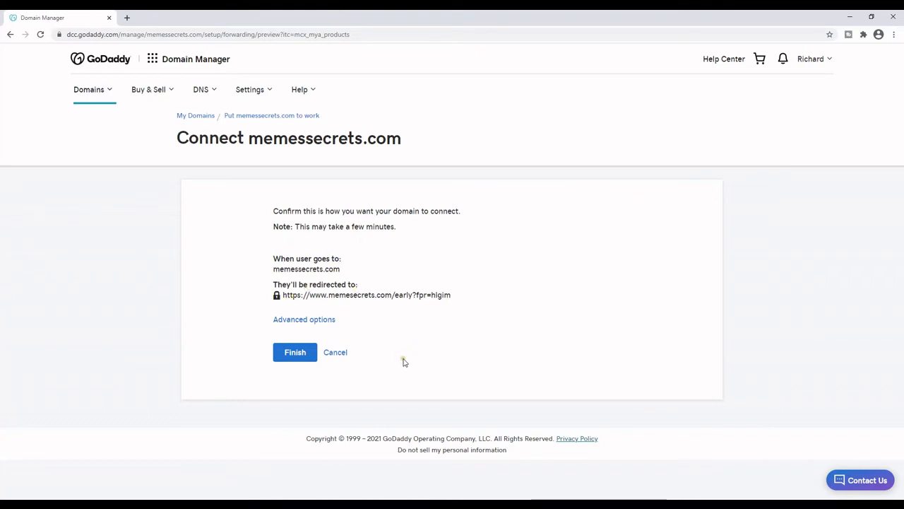
Finish the memessecrets.com forward with Permanent (301) and Forward only kept under Advanced options.
{"action": "left_click", "coordinate": [324, 321]}
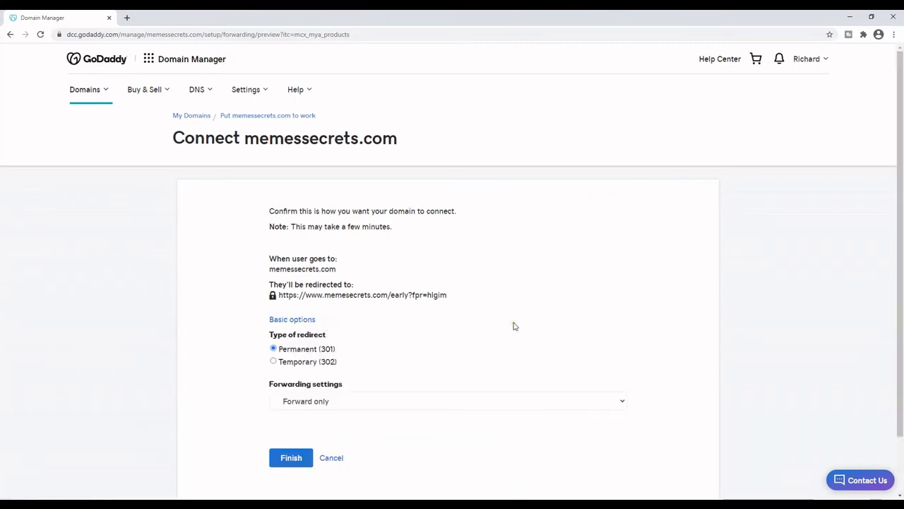
{"action": "scroll", "coordinate": [514, 326], "scroll_direction": "down", "scroll_amount": 1}
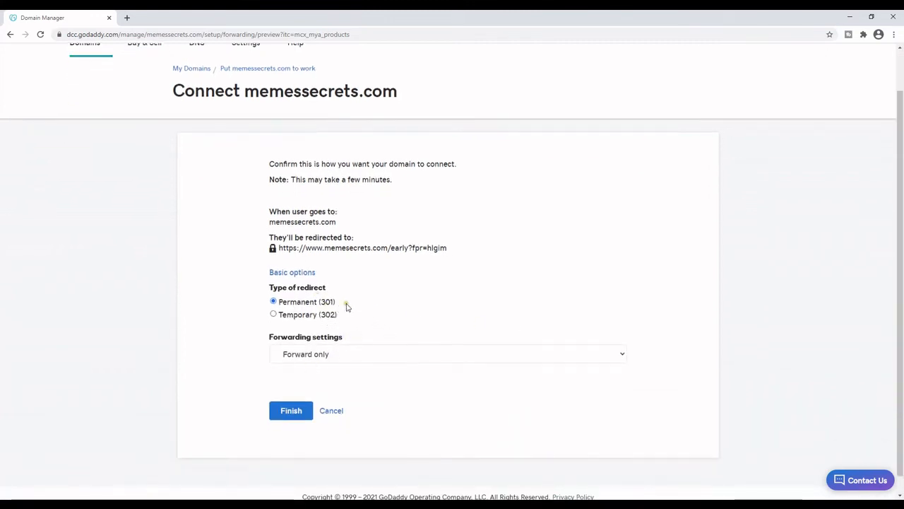
{"action": "left_click", "coordinate": [291, 413]}
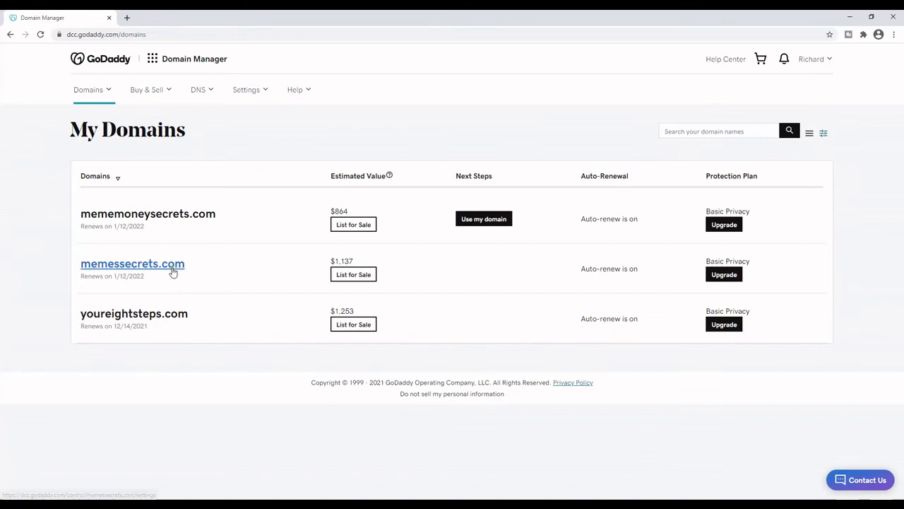
Minimize Chrome and bring up the Facebook profile tab in Firefox.
{"action": "left_click", "coordinate": [850, 16]}
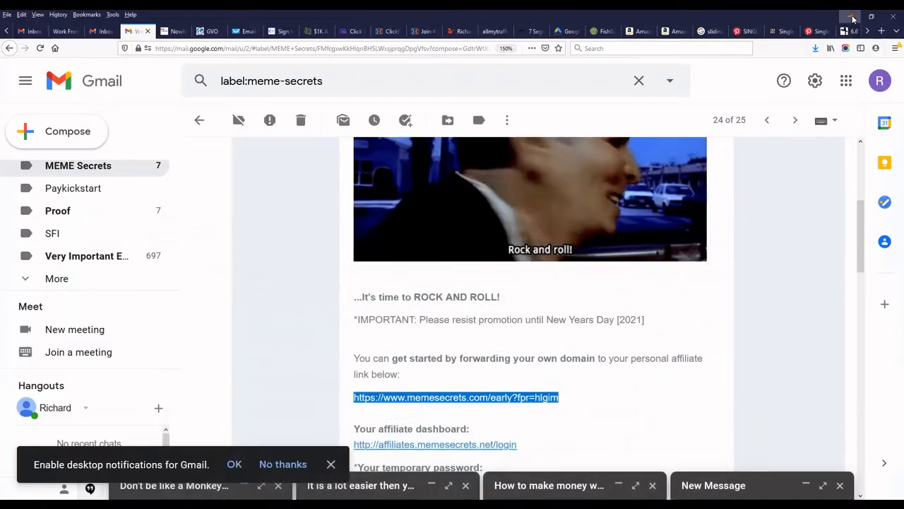
{"action": "left_click", "coordinate": [868, 32]}
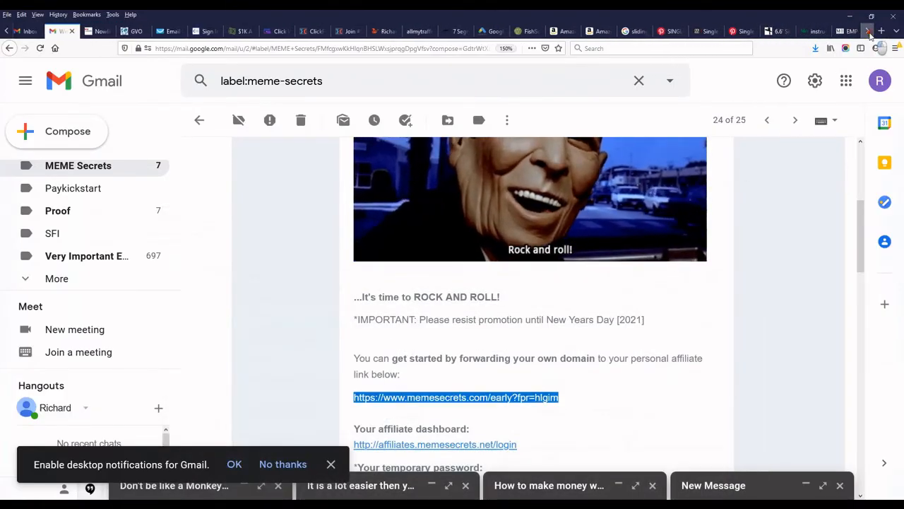
{"action": "left_click", "coordinate": [869, 32]}
{"action": "left_click", "coordinate": [868, 32]}
{"action": "left_click", "coordinate": [869, 32]}
{"action": "left_click", "coordinate": [869, 33]}
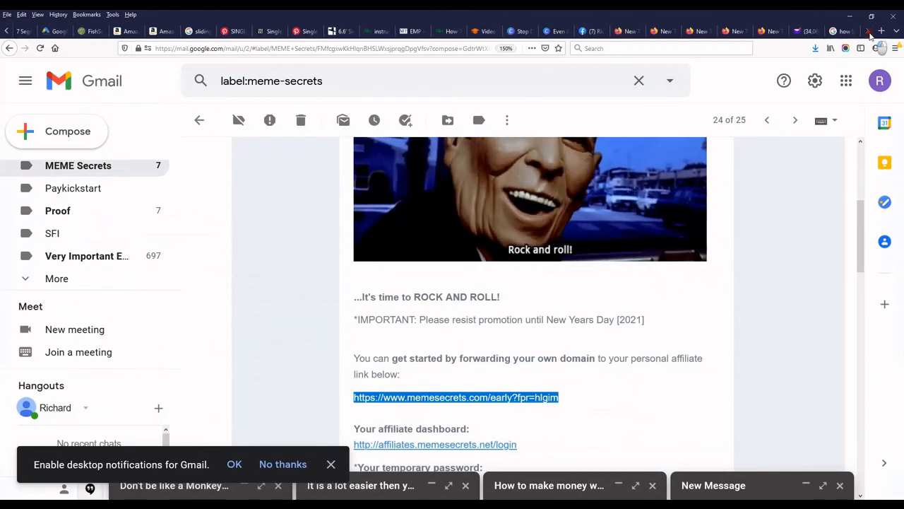
{"action": "left_click", "coordinate": [598, 31]}
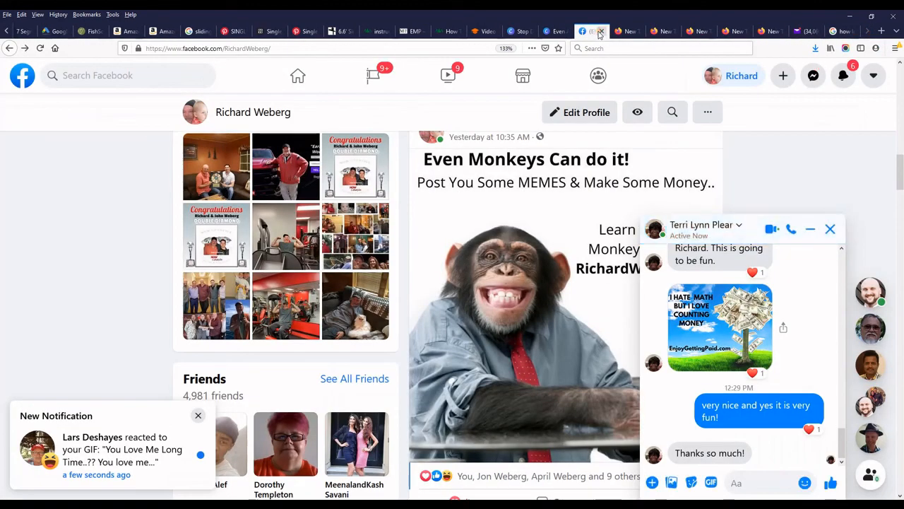
Minimize the Messenger chat and dismiss the new-notification popup on the Facebook profile.
{"action": "left_click", "coordinate": [812, 229]}
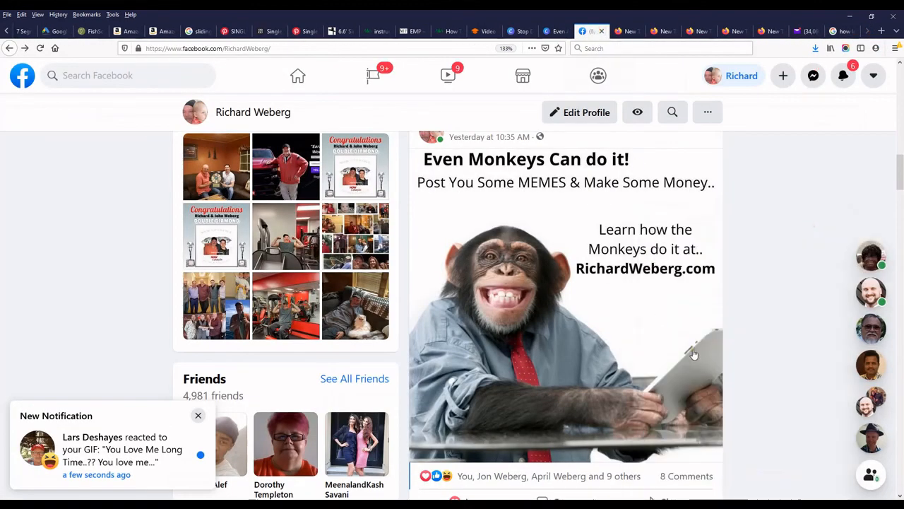
{"action": "scroll", "coordinate": [699, 354], "scroll_direction": "up", "scroll_amount": 2}
{"action": "scroll", "coordinate": [705, 351], "scroll_direction": "down", "scroll_amount": 1}
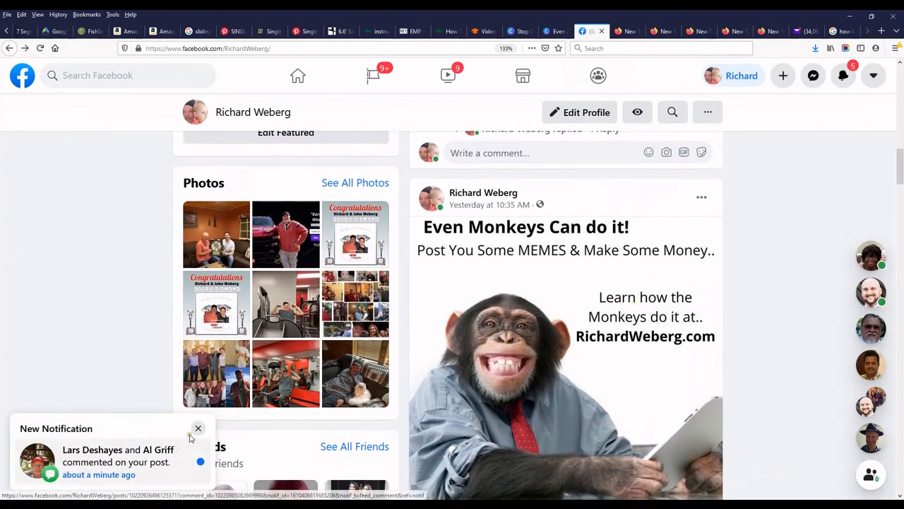
{"action": "left_click", "coordinate": [198, 428]}
{"action": "scroll", "coordinate": [567, 289], "scroll_direction": "down", "scroll_amount": 1}
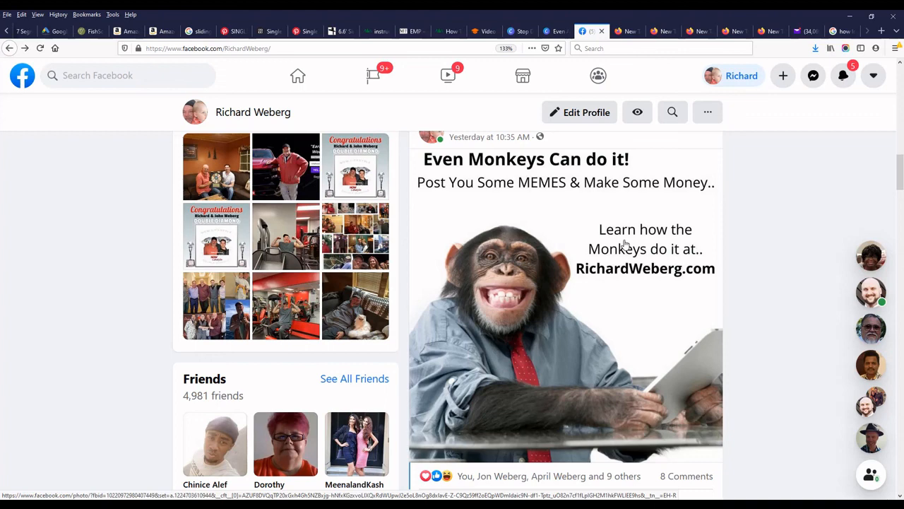
{"action": "left_click", "coordinate": [652, 501]}
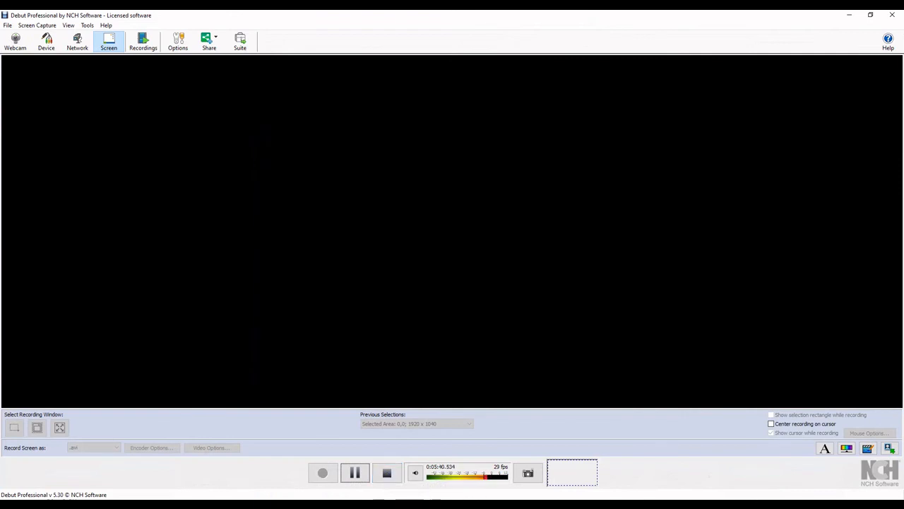
Restore GoDaddy and copy the domain name 'memessecrets.com' from its Domain Settings page, then open a new tab.
{"action": "mouse_move", "coordinate": [404, 505]}
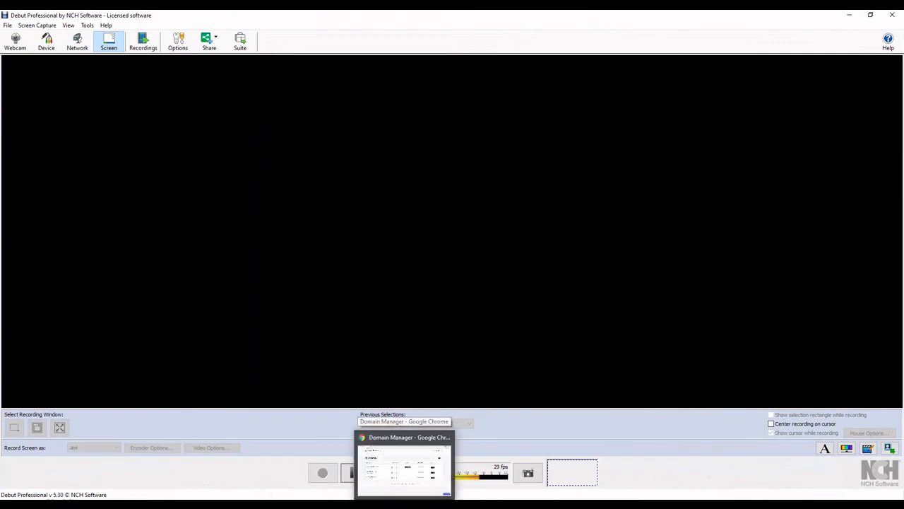
{"action": "left_click", "coordinate": [405, 504]}
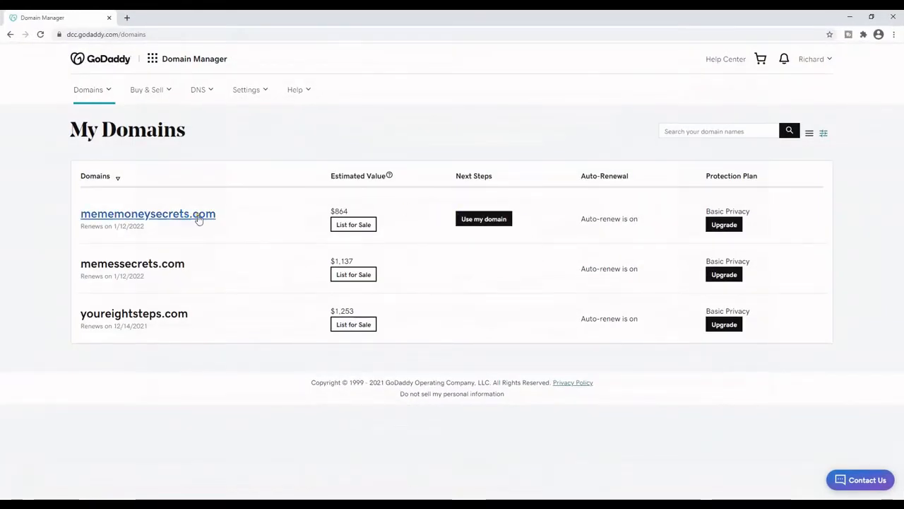
{"action": "left_click_drag", "start_coordinate": [202, 282], "coordinate": [79, 263]}
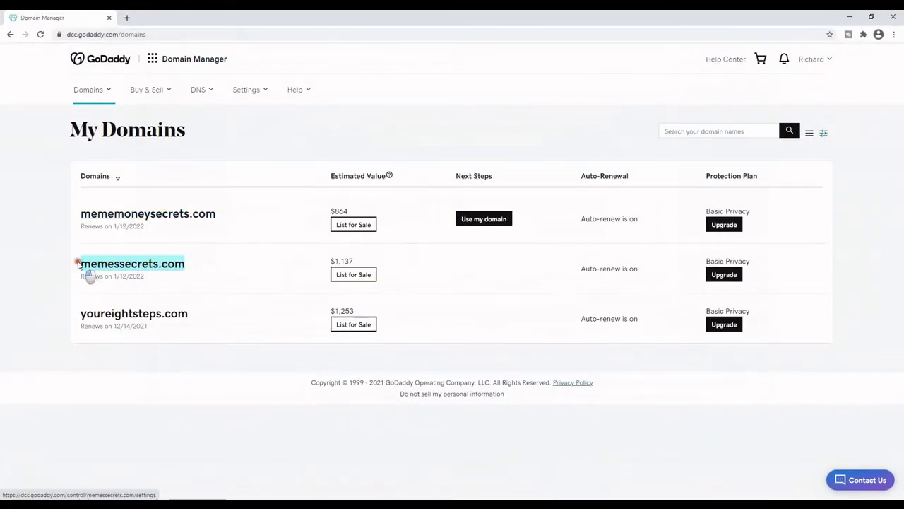
{"action": "right_click", "coordinate": [175, 268]}
{"action": "left_click", "coordinate": [196, 339]}
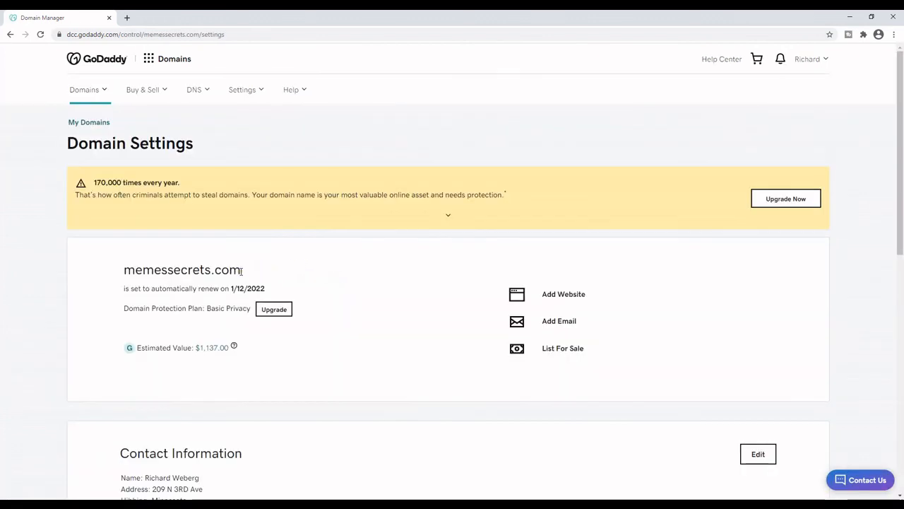
{"action": "left_click_drag", "start_coordinate": [245, 271], "coordinate": [124, 274]}
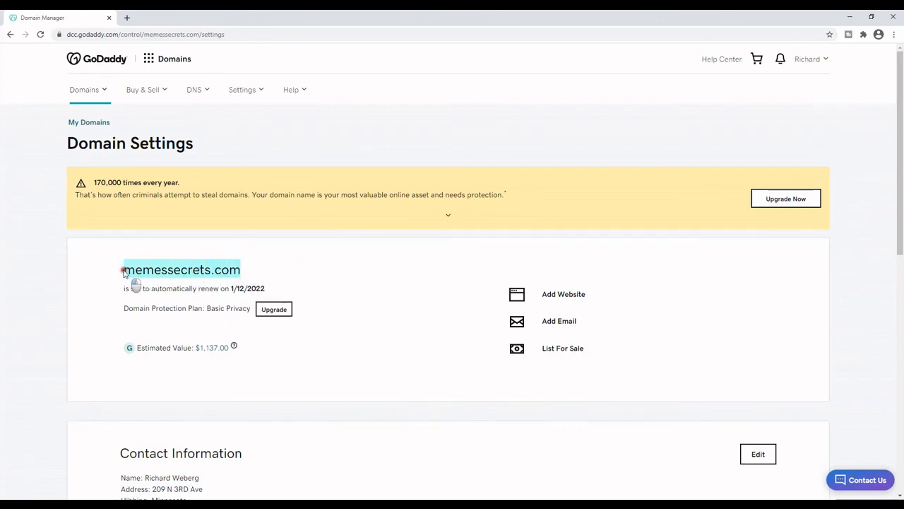
{"action": "right_click", "coordinate": [178, 263]}
{"action": "left_click", "coordinate": [196, 269]}
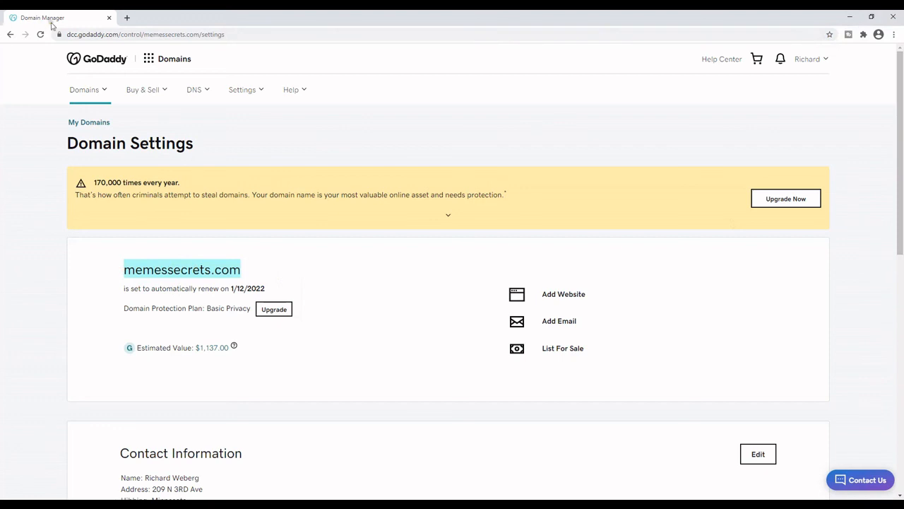
{"action": "left_click", "coordinate": [128, 18]}
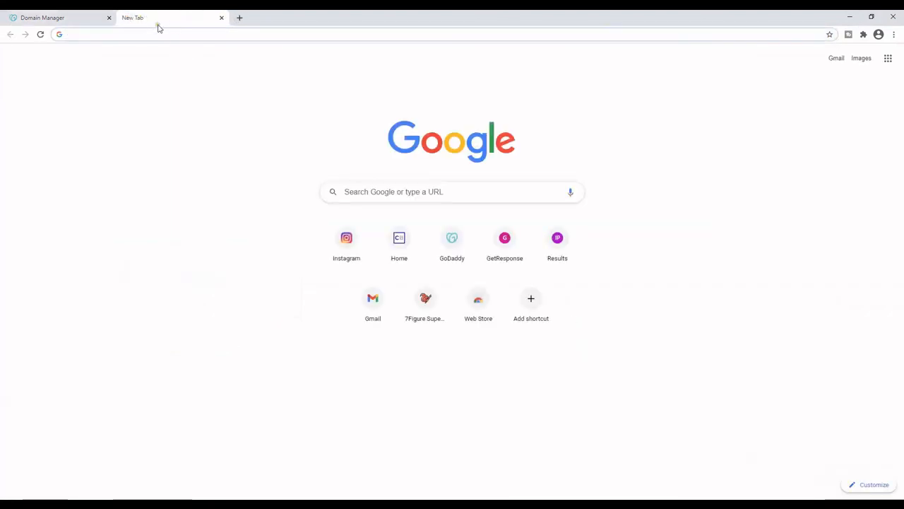
Paste and load memessecrets.com, confirming it redirects to the MEME Secrets PRE-LAUNCH opt-in page.
{"action": "left_click", "coordinate": [125, 35]}
{"action": "right_click", "coordinate": [125, 35]}
{"action": "left_click", "coordinate": [149, 97]}
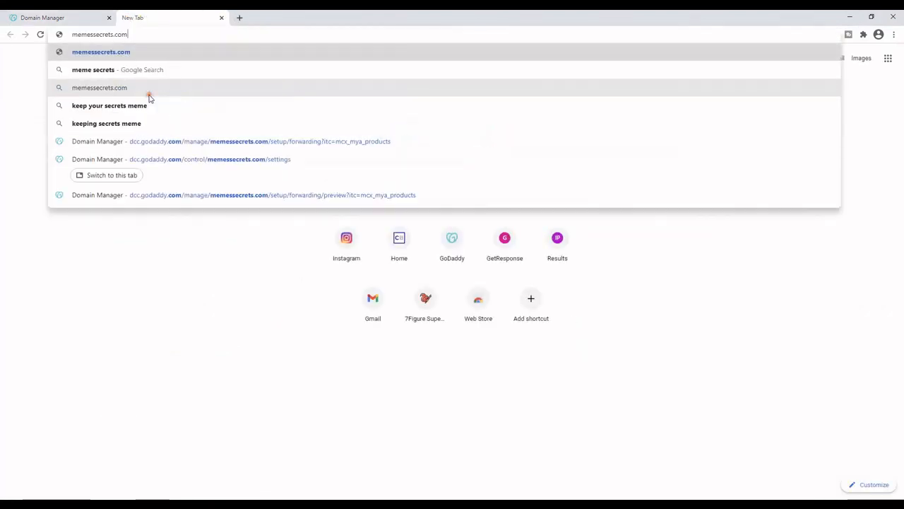
{"action": "key", "text": "Return"}
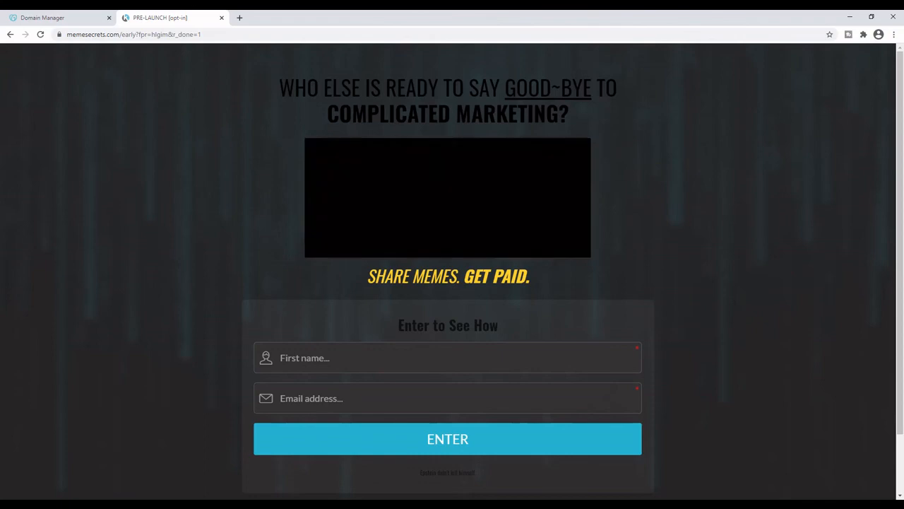
{"action": "mouse_move", "coordinate": [382, 504]}
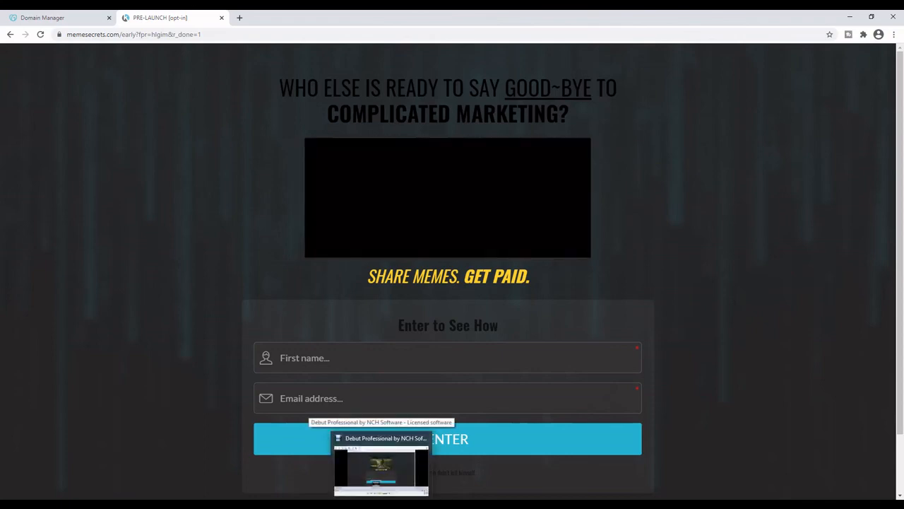